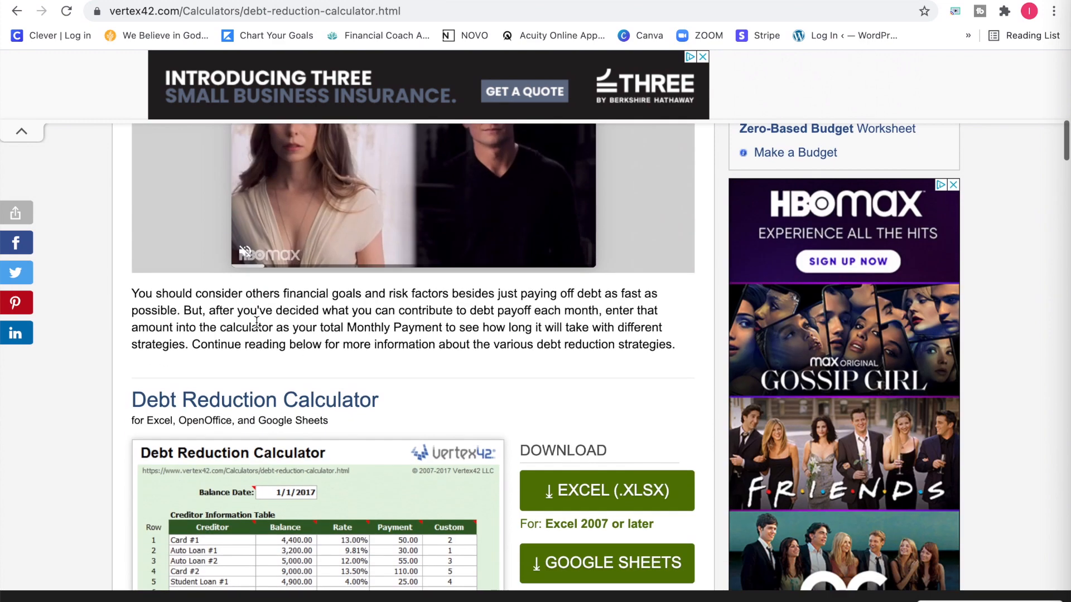
Examine the Debt Reduction Calculator preview, its download formats, other versions and licence terms.
scroll(257, 324, up, 1)
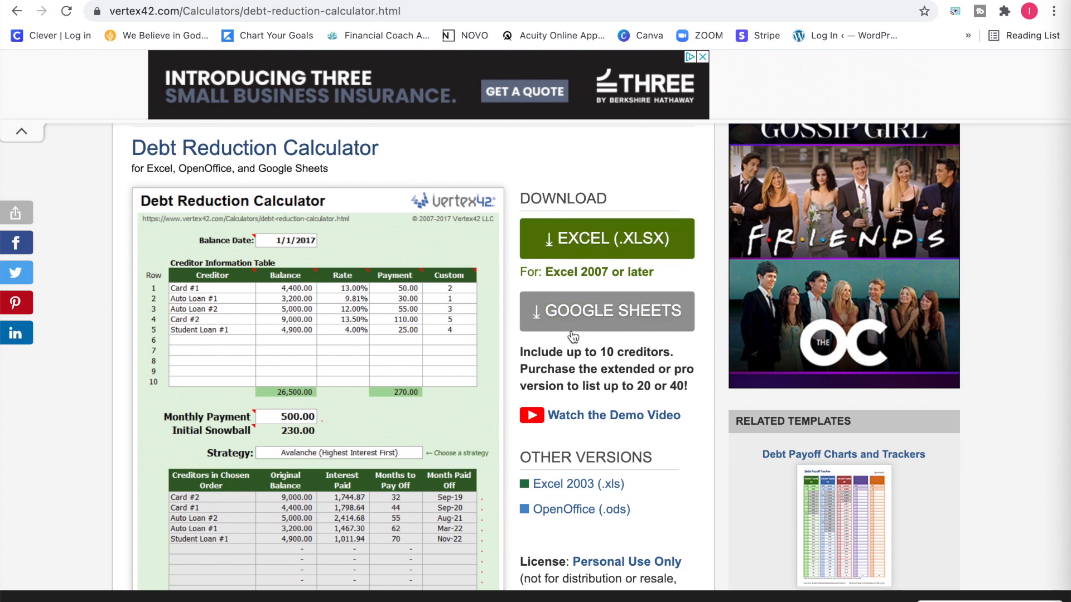
scroll(570, 331, down, 1)
scroll(570, 335, down, 2)
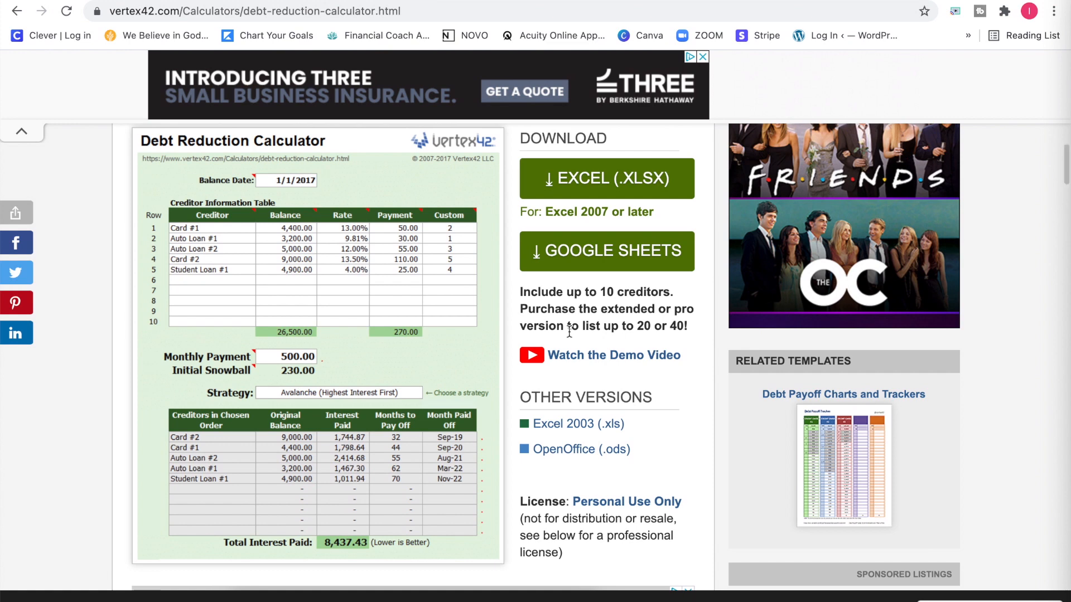
scroll(570, 331, down, 3)
scroll(569, 331, down, 2)
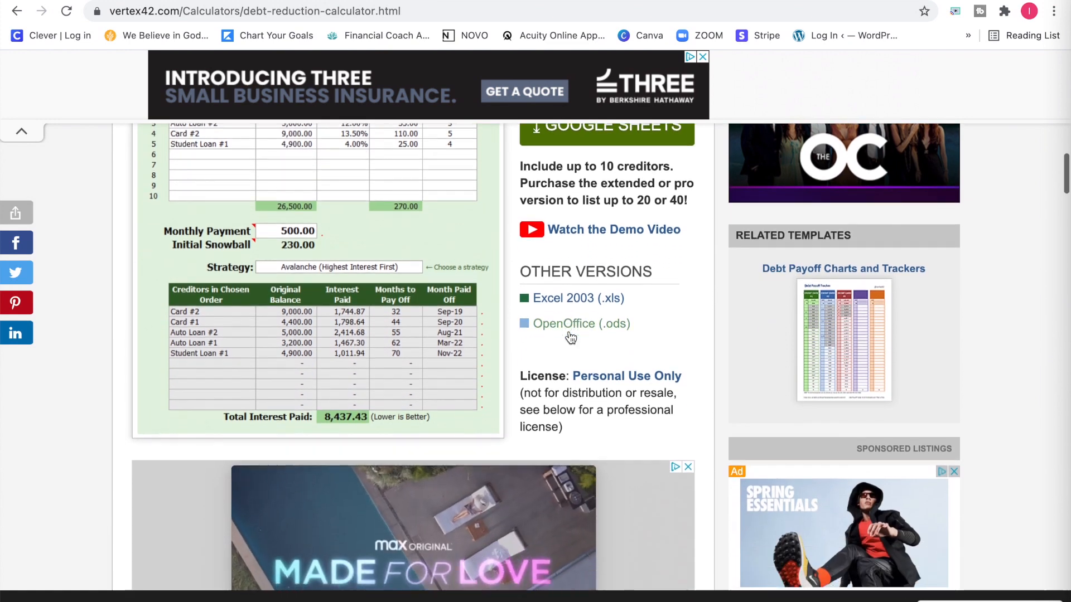
scroll(453, 341, down, 3)
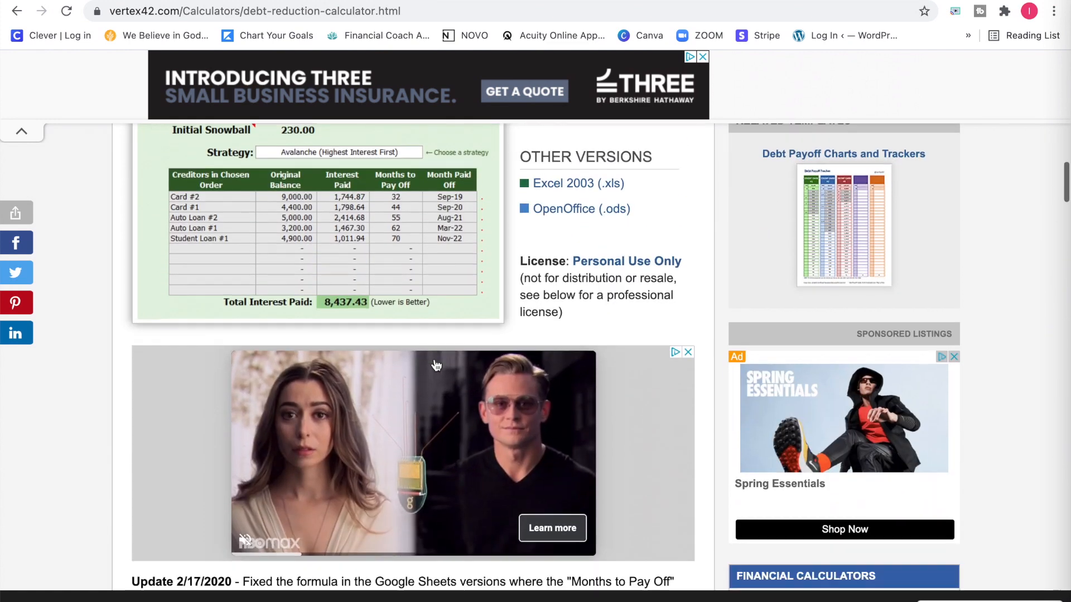
scroll(470, 317, up, 2)
scroll(470, 313, up, 4)
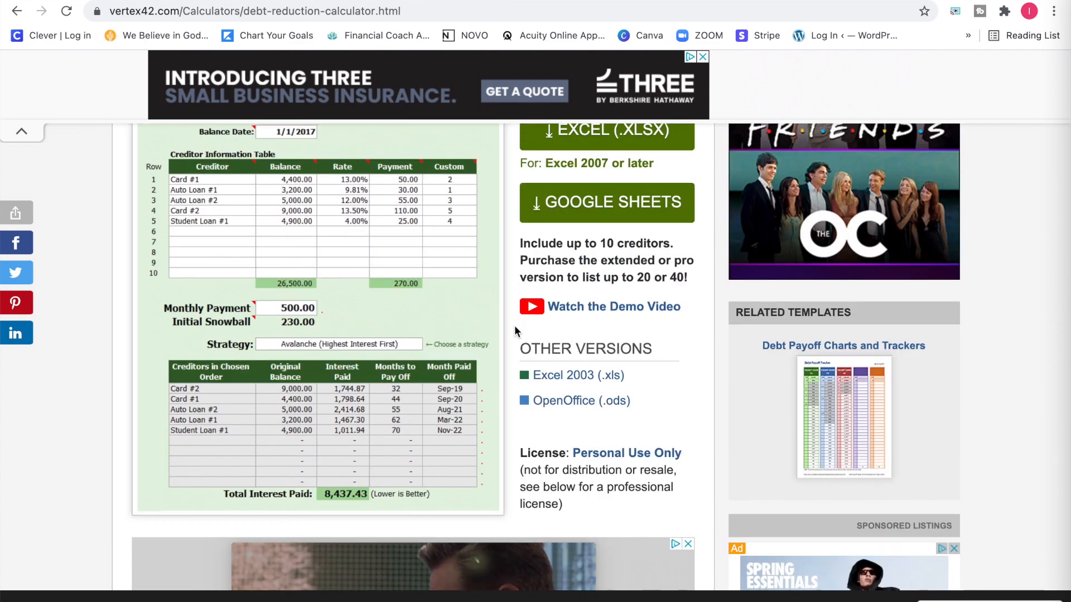
scroll(514, 326, up, 1)
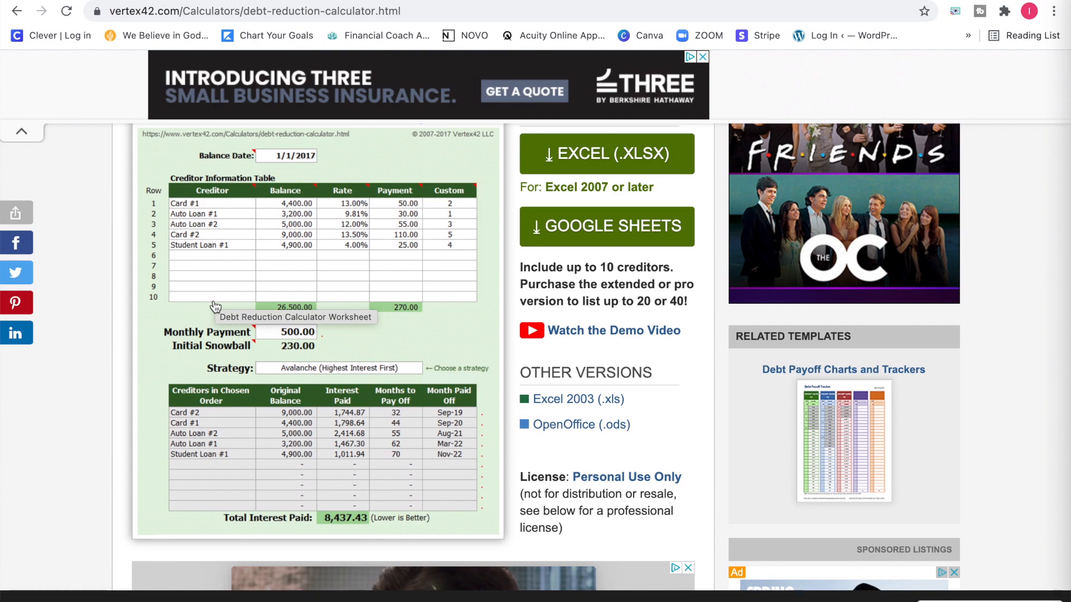
Read the page's details on the Extended version, including its creditor limit, price and the template description.
scroll(215, 306, down, 8)
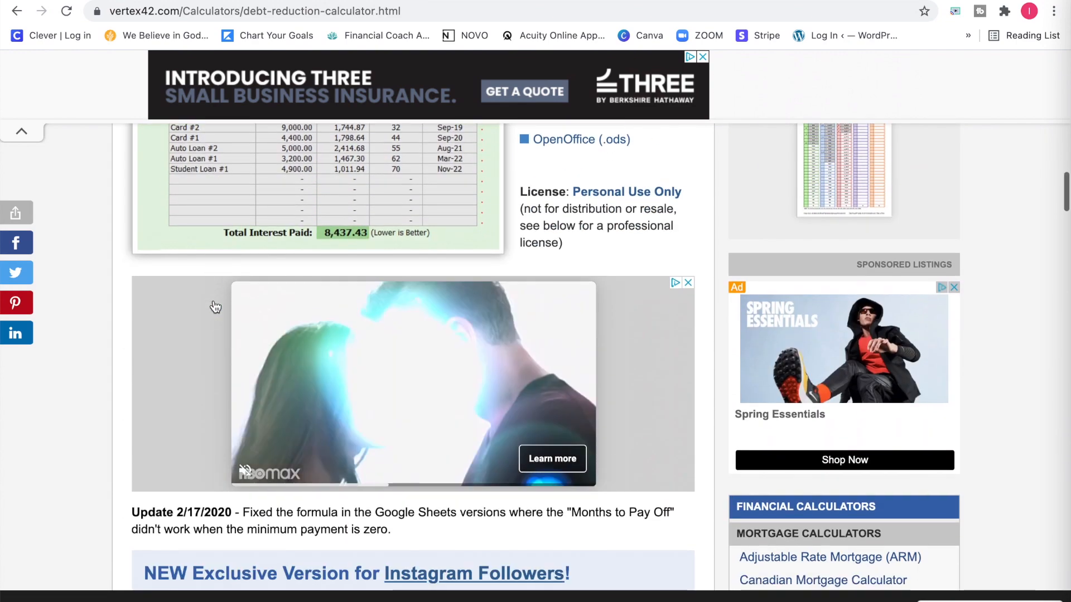
scroll(214, 307, down, 6)
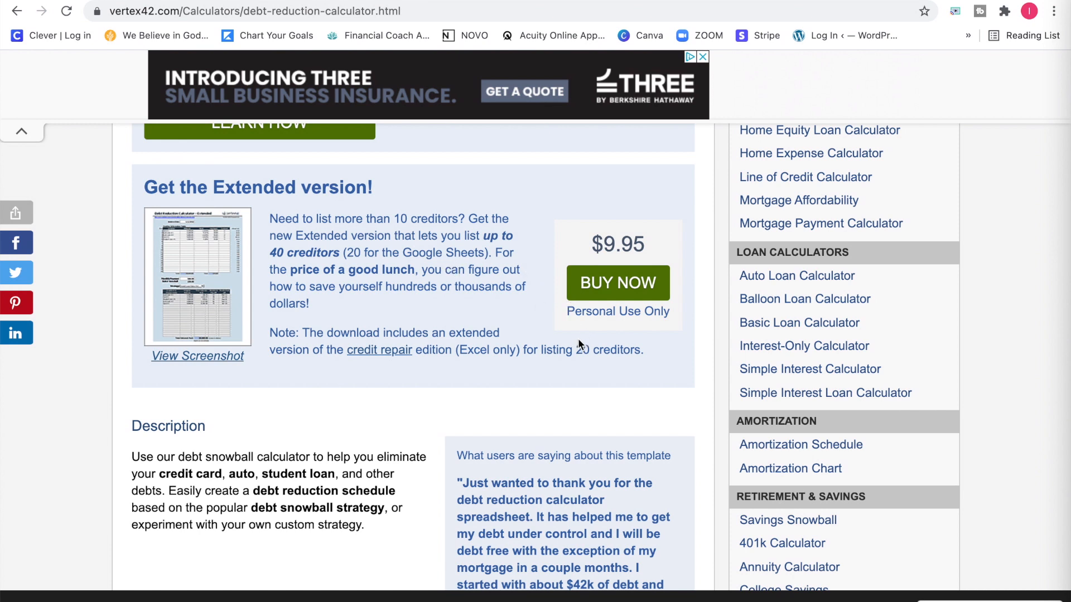
scroll(570, 339, down, 1)
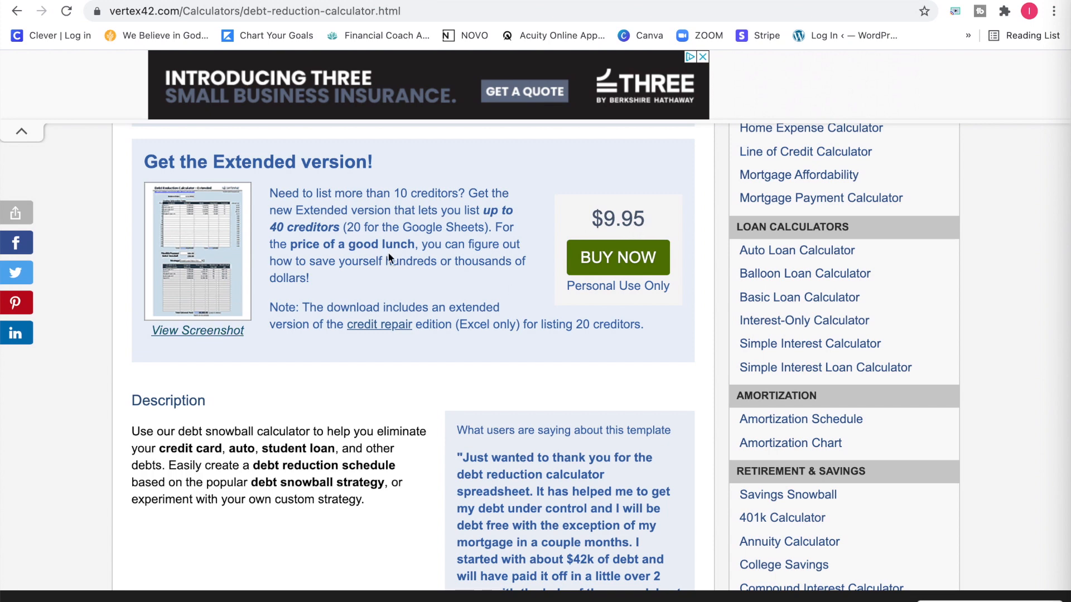
scroll(388, 257, down, 2)
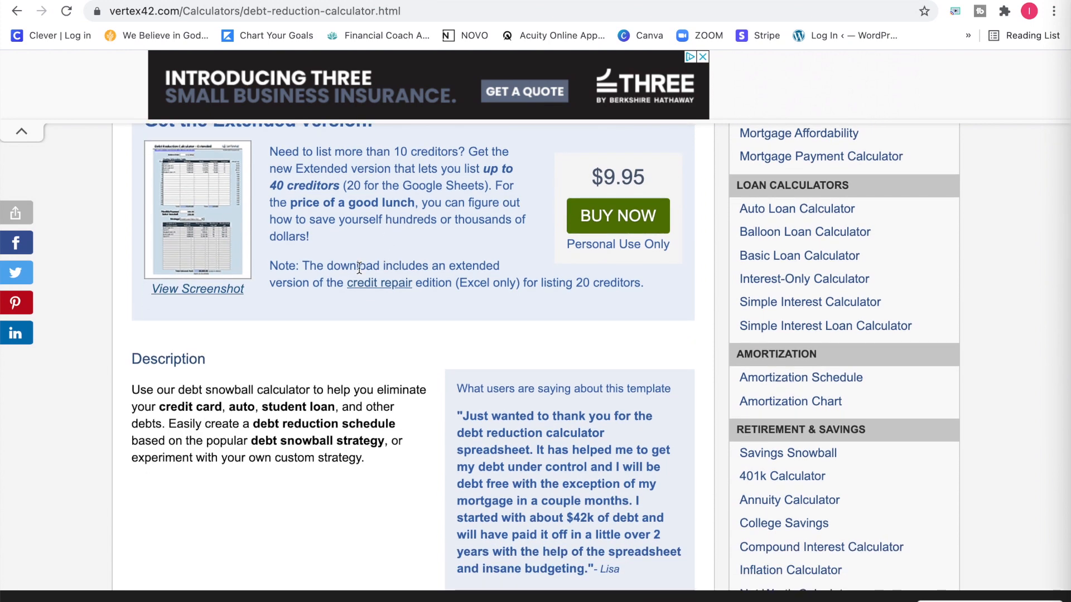
scroll(359, 268, down, 1)
scroll(359, 270, up, 1)
scroll(266, 281, down, 1)
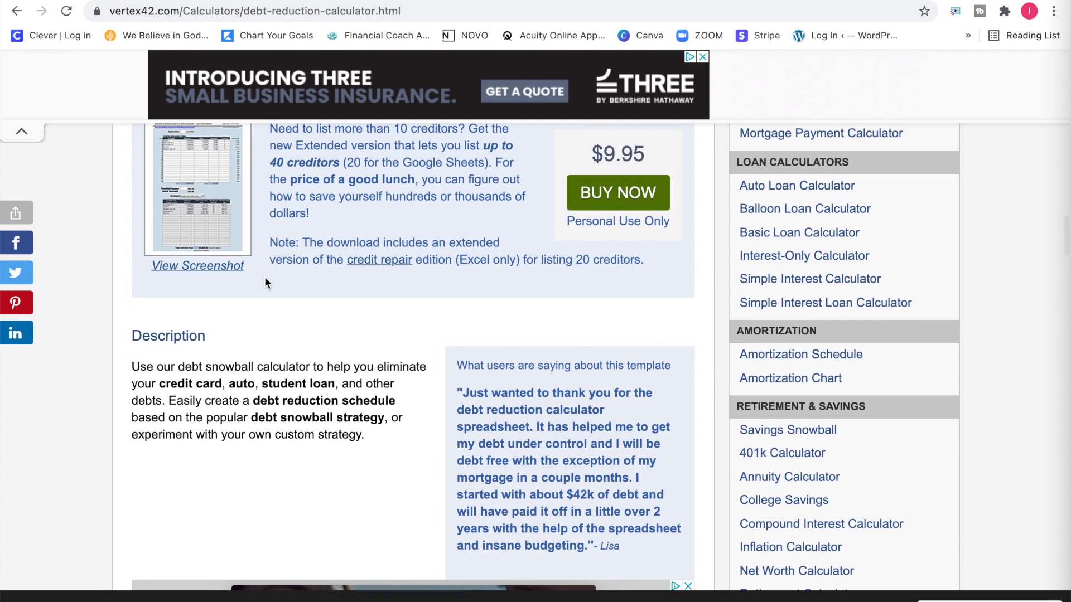
scroll(264, 277, down, 1)
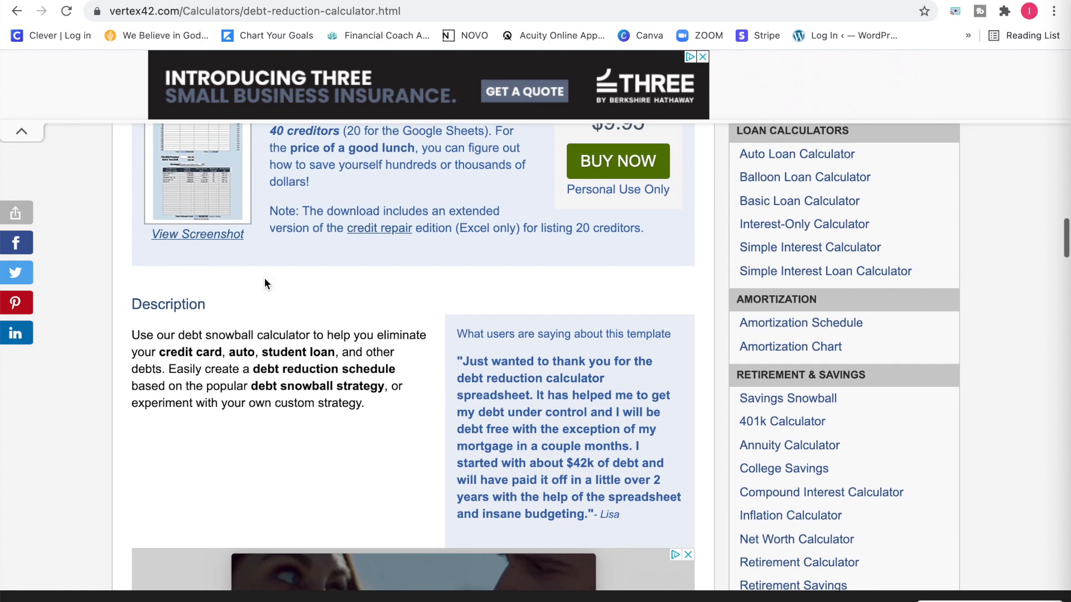
scroll(264, 283, up, 3)
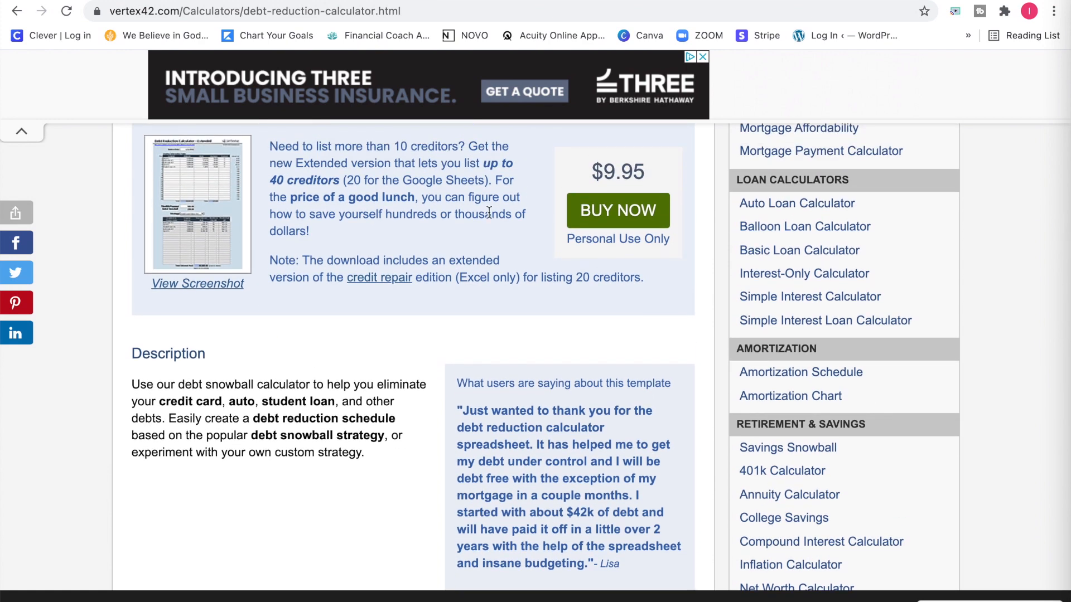
scroll(488, 212, up, 10)
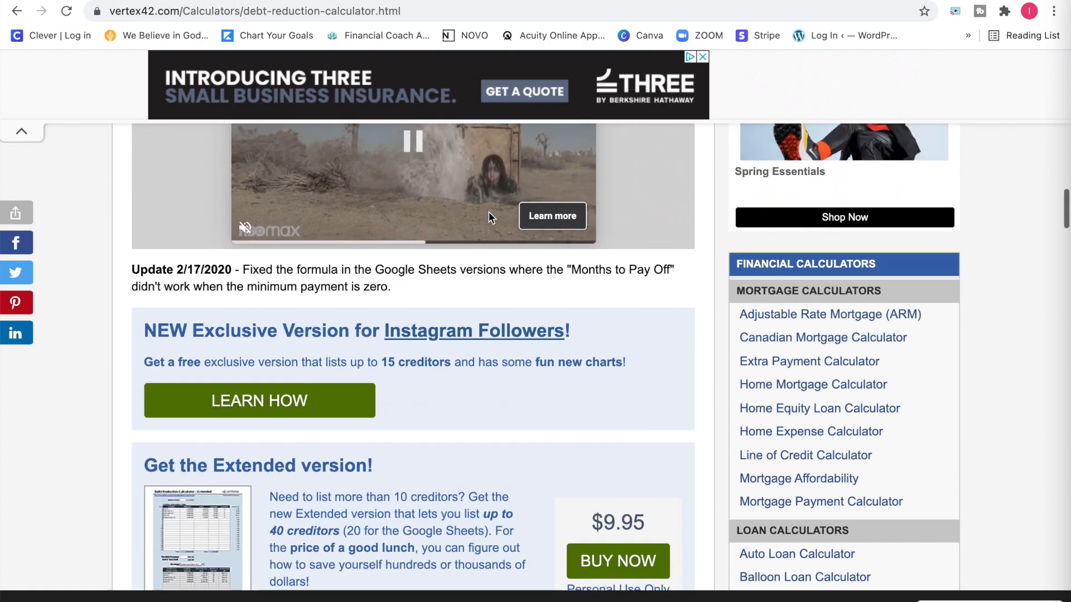
Get the Google Sheets version of the Debt Reduction Calculator and open its template preview.
scroll(584, 322, up, 5)
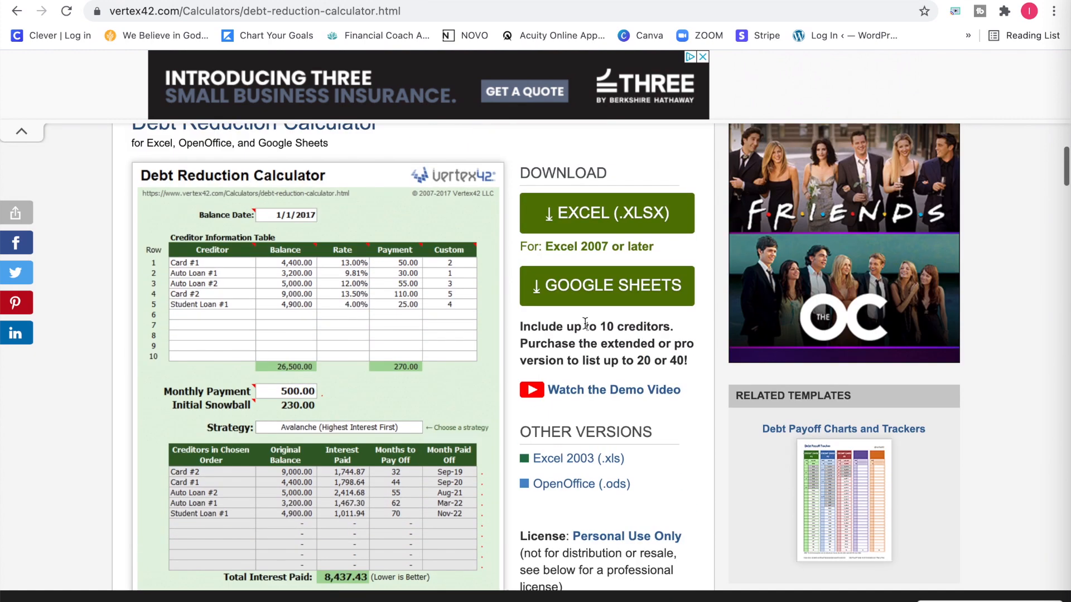
click(576, 295)
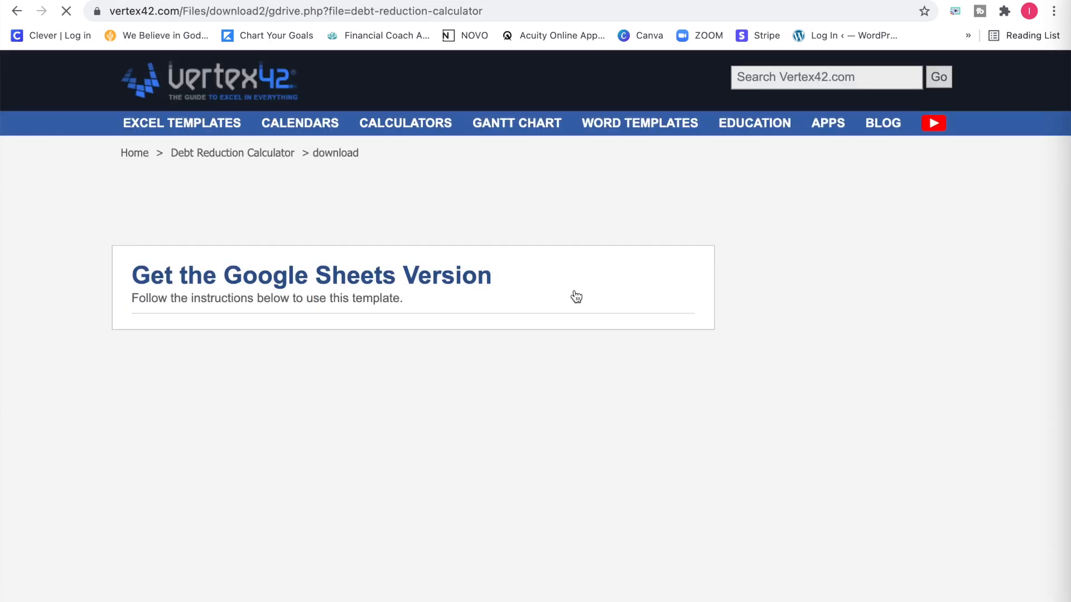
scroll(417, 405, down, 3)
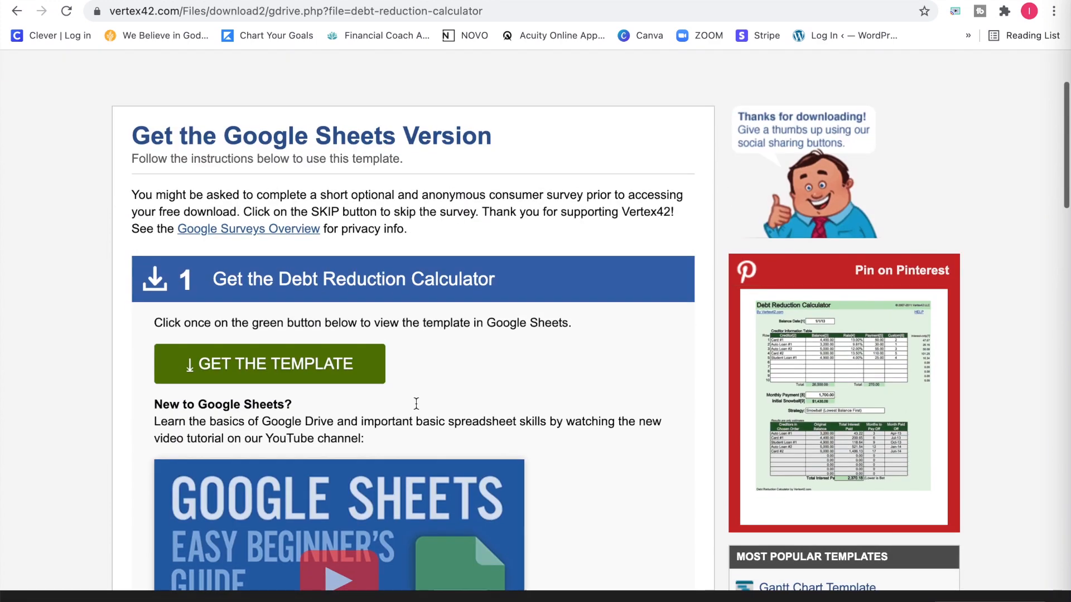
click(321, 368)
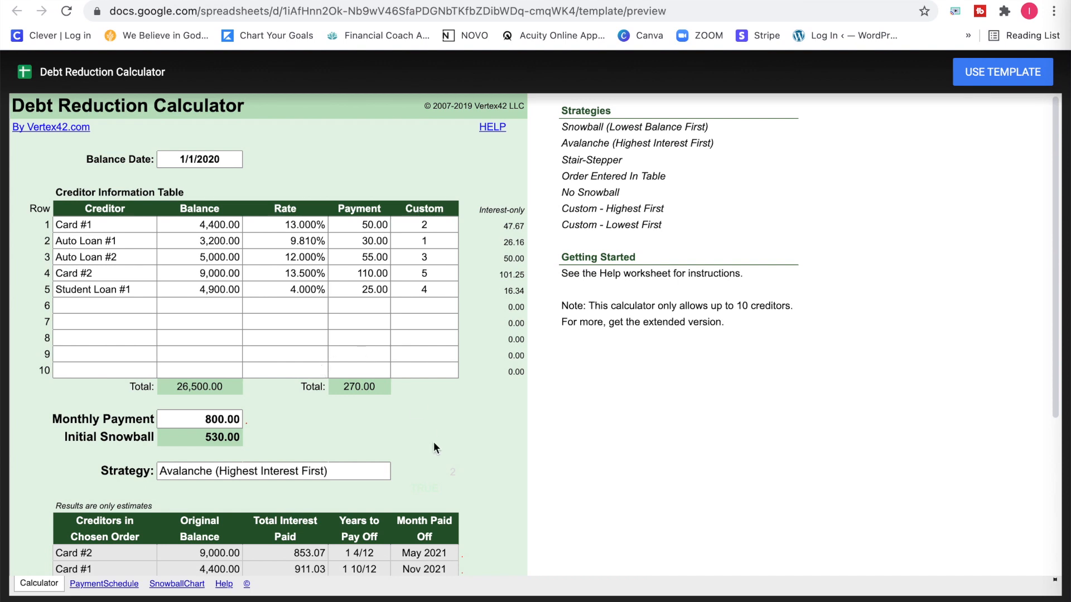
Look over the previewed calculator and create an editable copy from the template.
scroll(469, 438, down, 1)
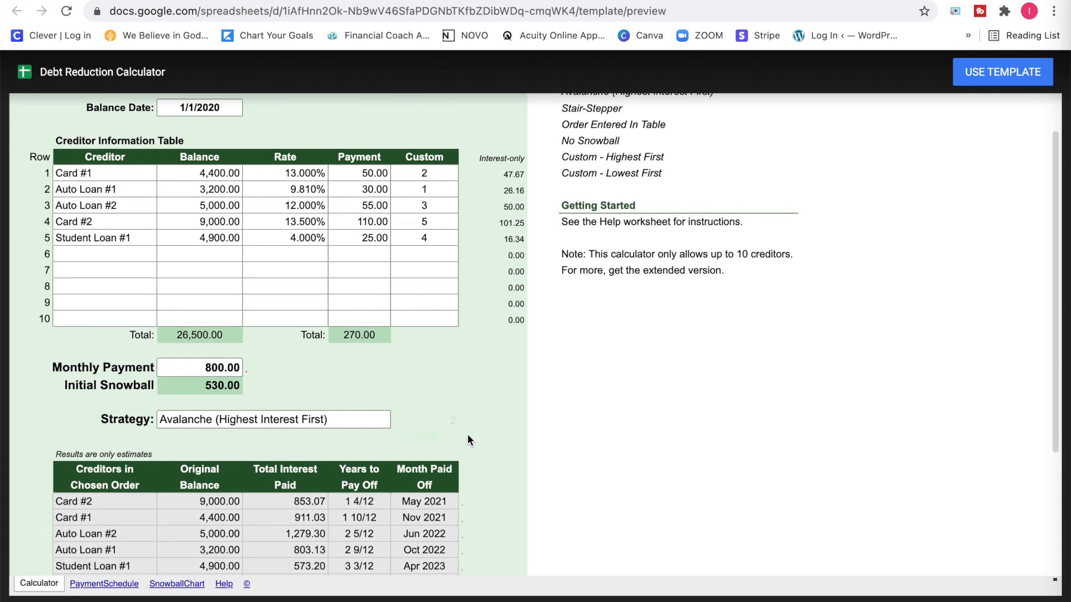
scroll(468, 438, up, 1)
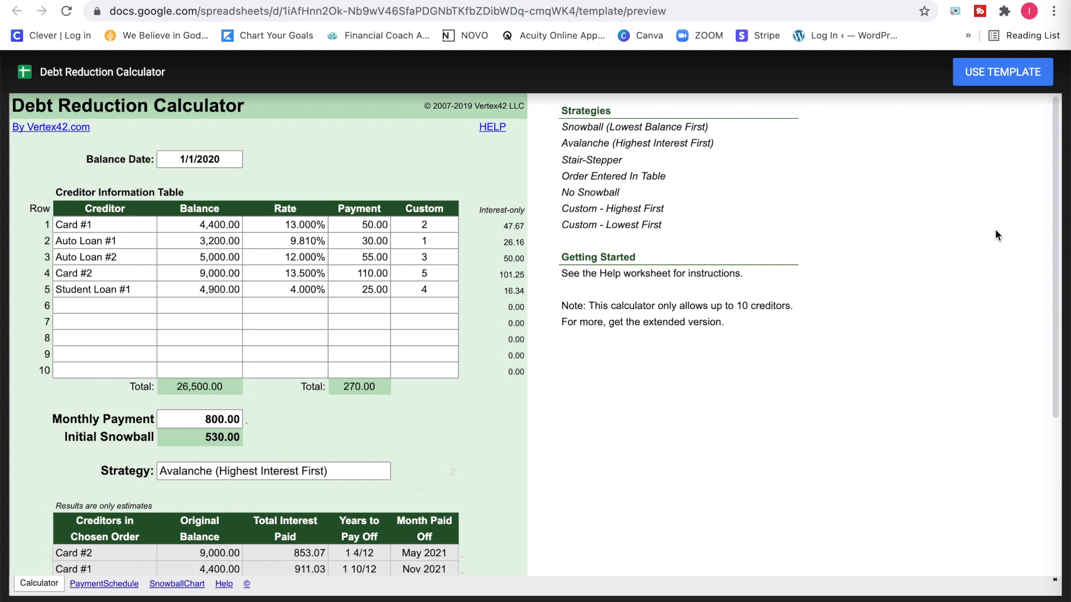
click(979, 82)
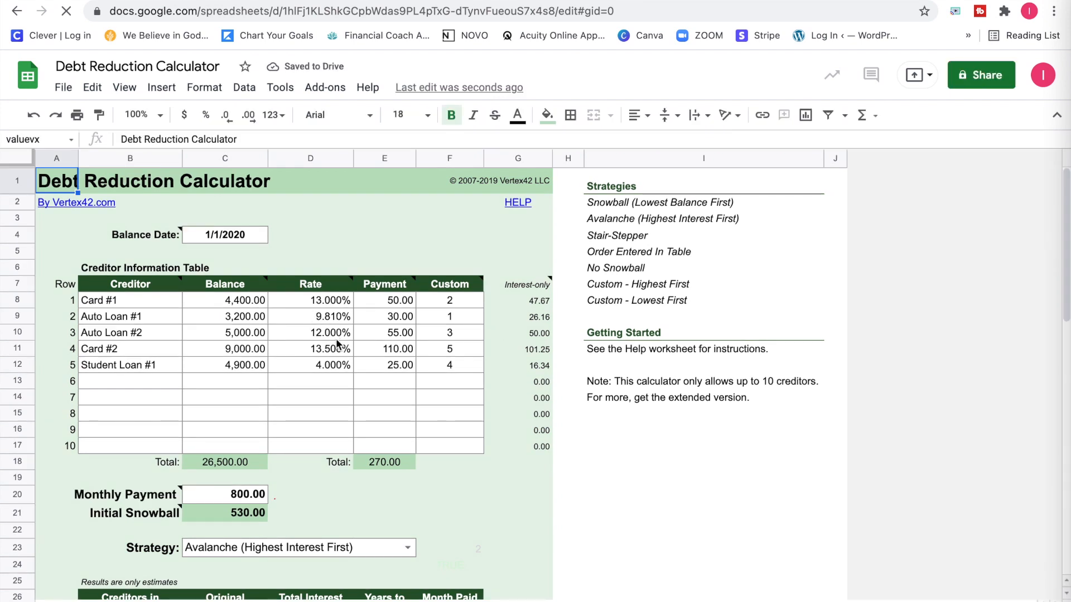
Rename the spreadsheet as Debt 2018.
scroll(337, 344, down, 1)
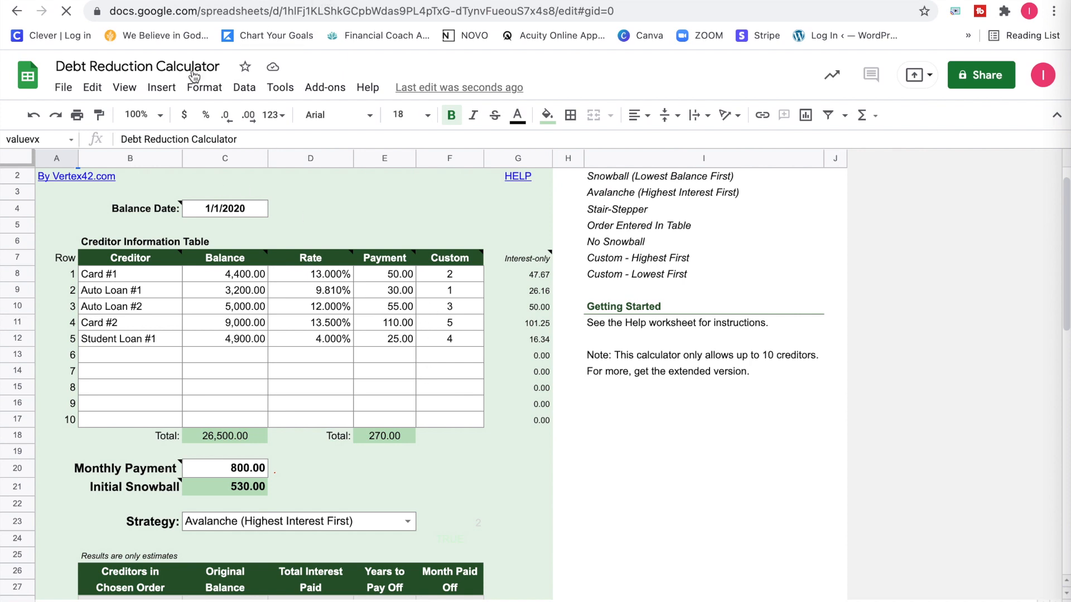
click(105, 67)
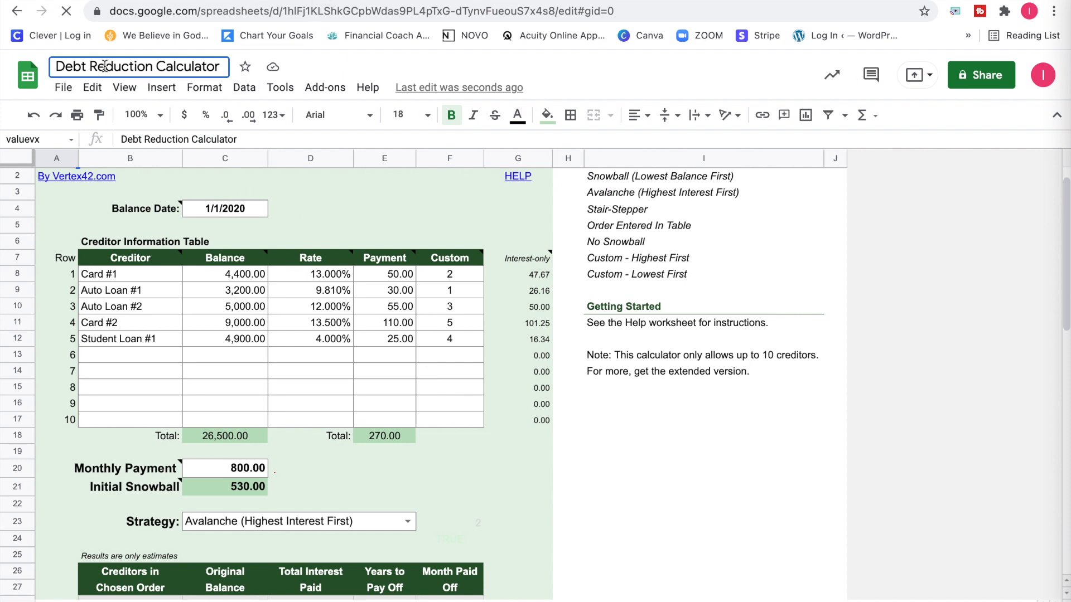
double_click(105, 66)
key(ctrl+a)
text(Debt )
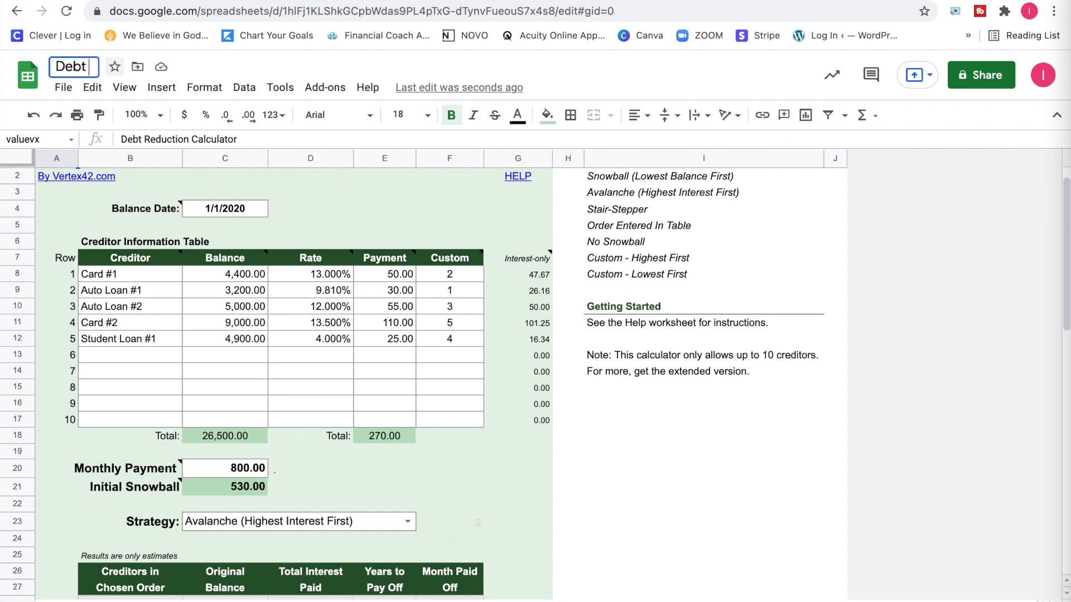
text(2018)
key(Return)
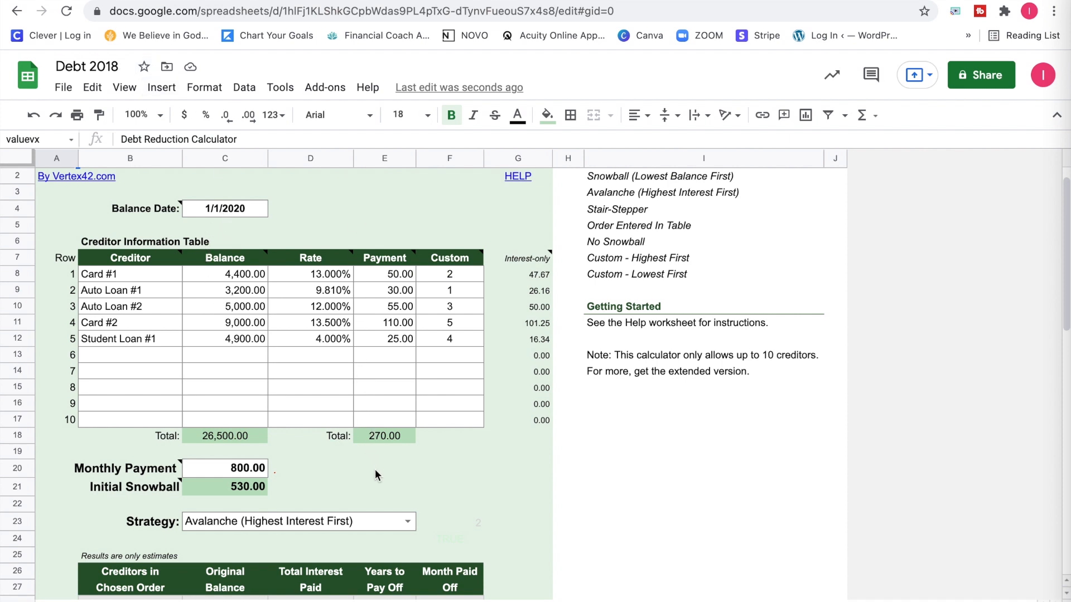
Examine the calculator's creditor table, monthly payment, strategy setting and the estimated payoff results.
scroll(375, 469, down, 5)
scroll(376, 472, up, 5)
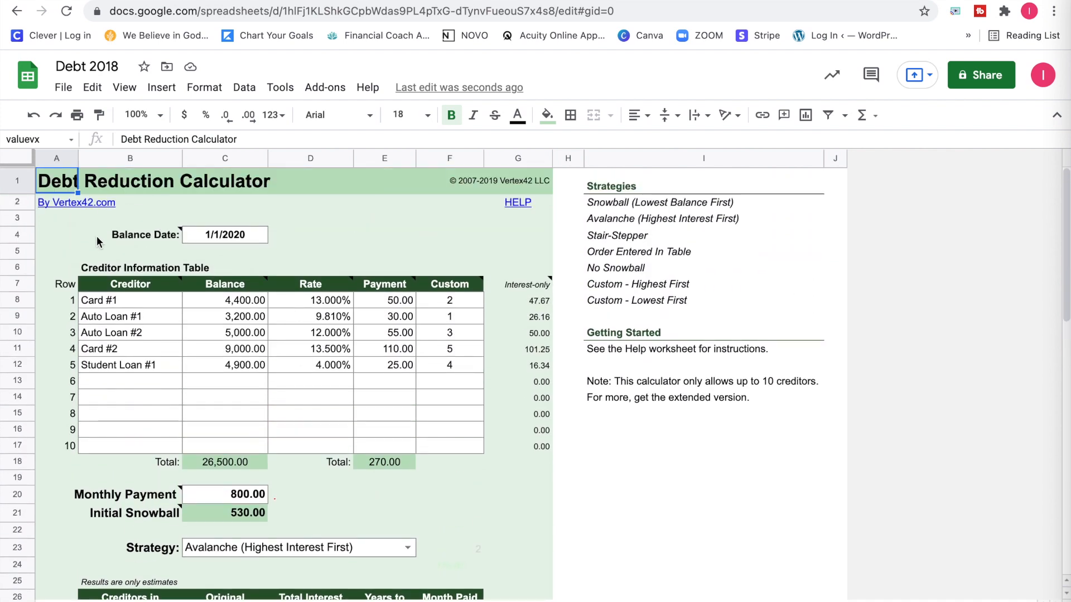
mouse_move(98, 236)
click(296, 209)
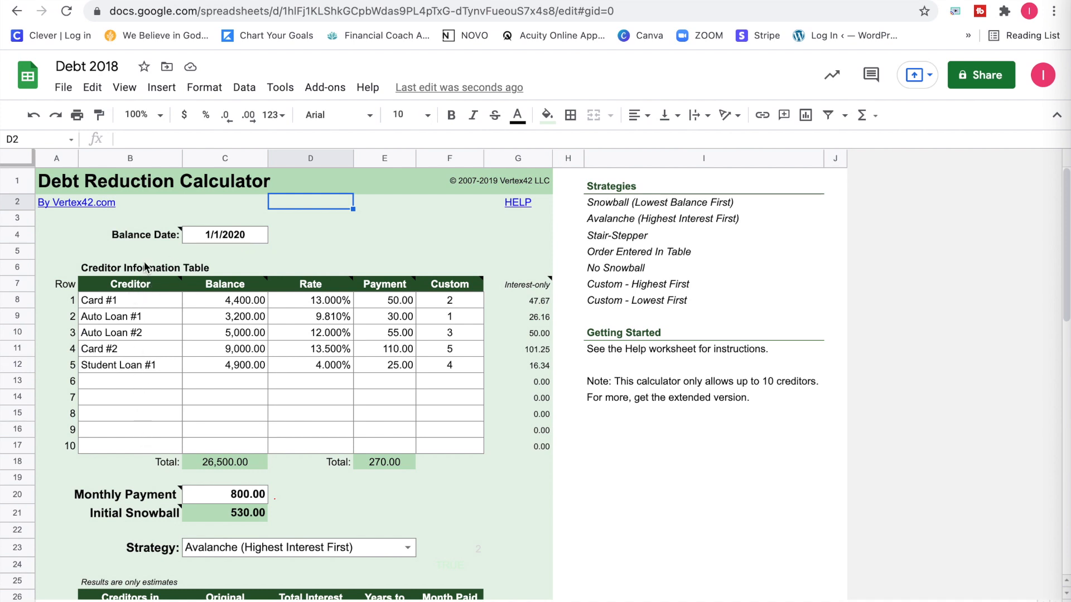
mouse_move(225, 297)
click(473, 272)
scroll(364, 469, down, 3)
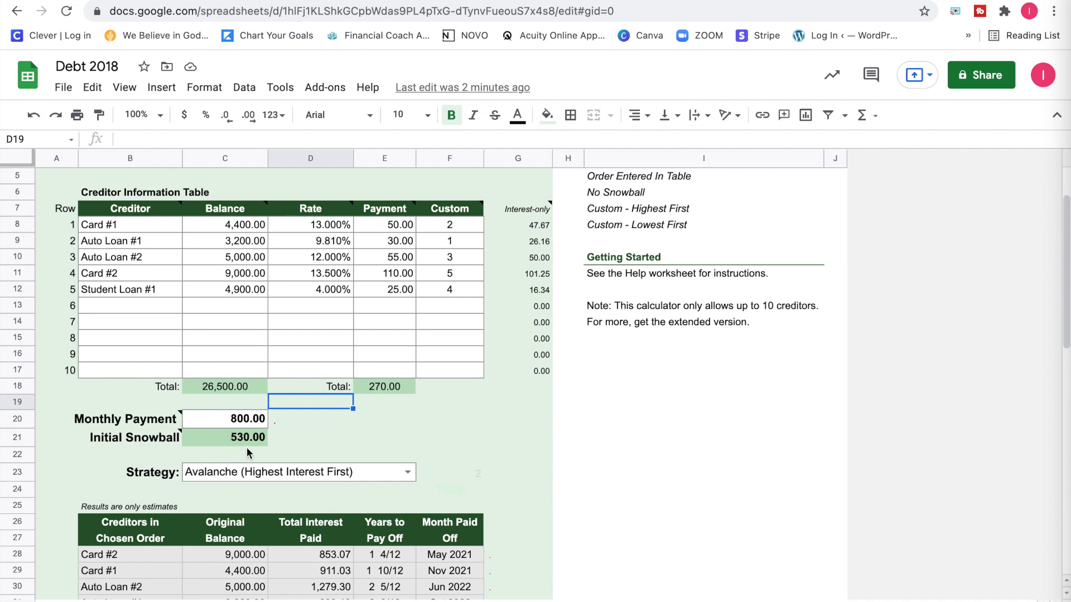
scroll(249, 451, down, 1)
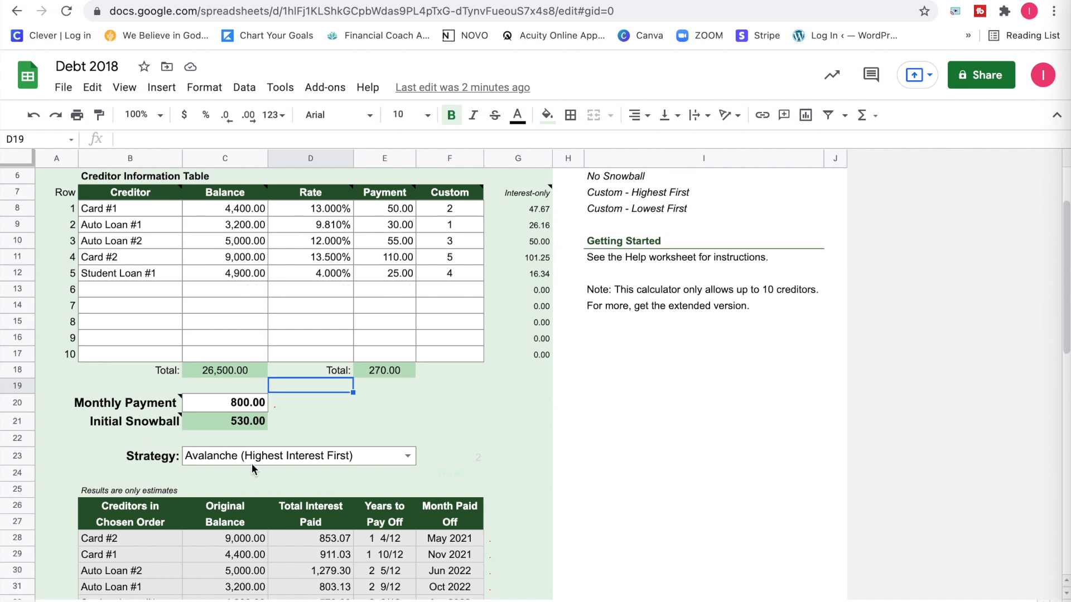
scroll(252, 465, down, 6)
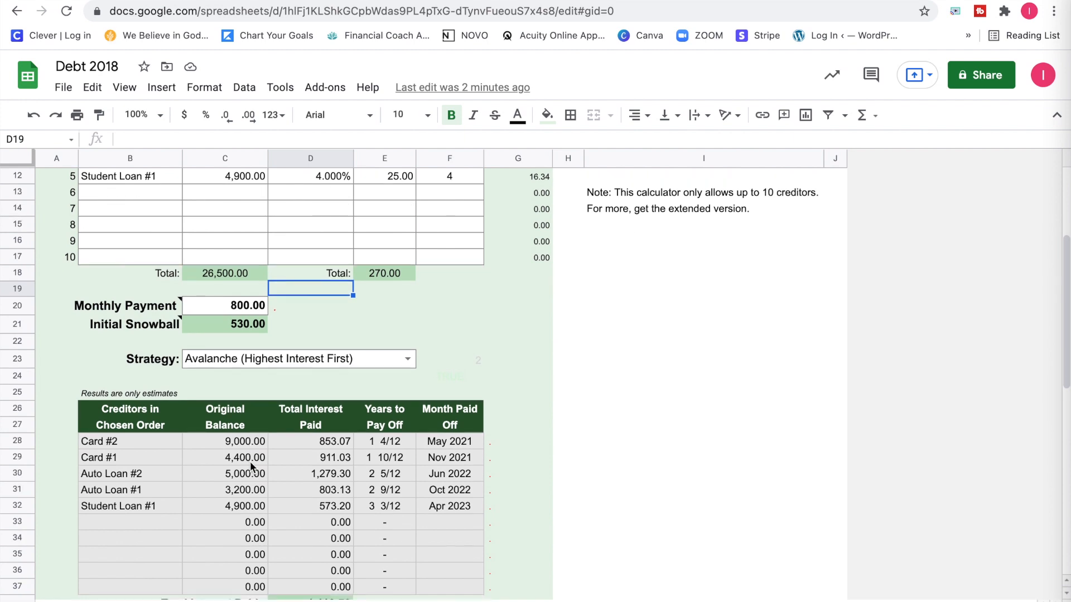
scroll(252, 467, down, 3)
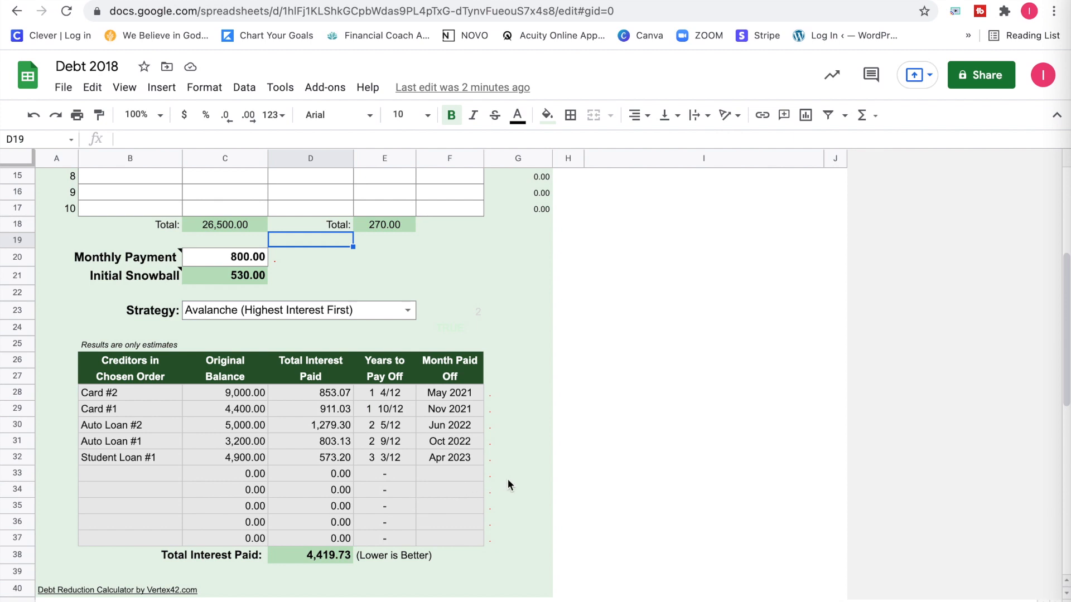
scroll(372, 380, up, 3)
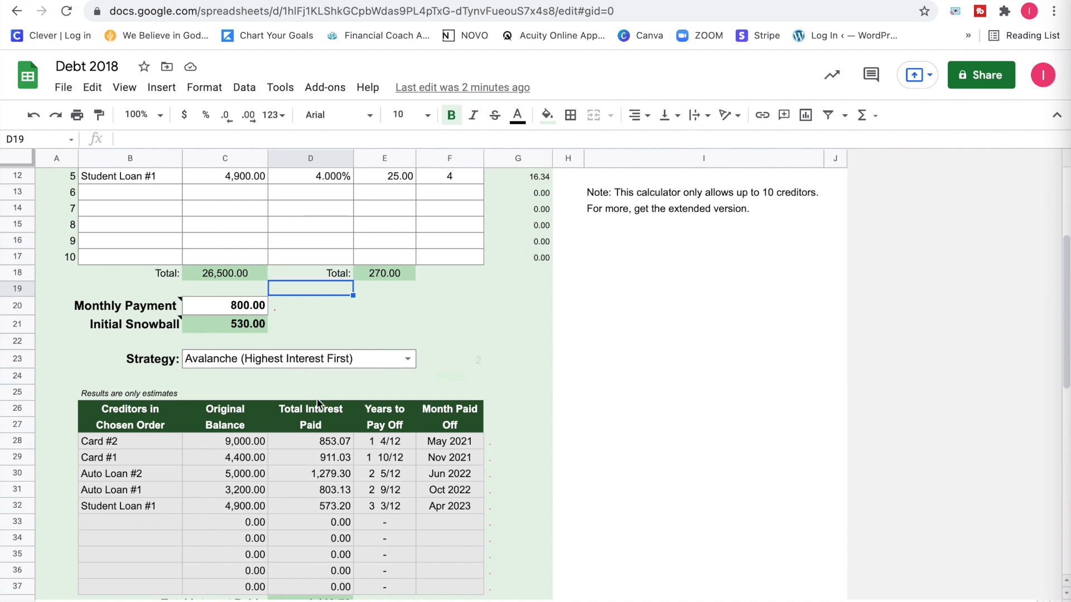
click(326, 441)
Clear the sample creditor names in B8:B12 of the Creditor Information Table.
scroll(334, 475, up, 4)
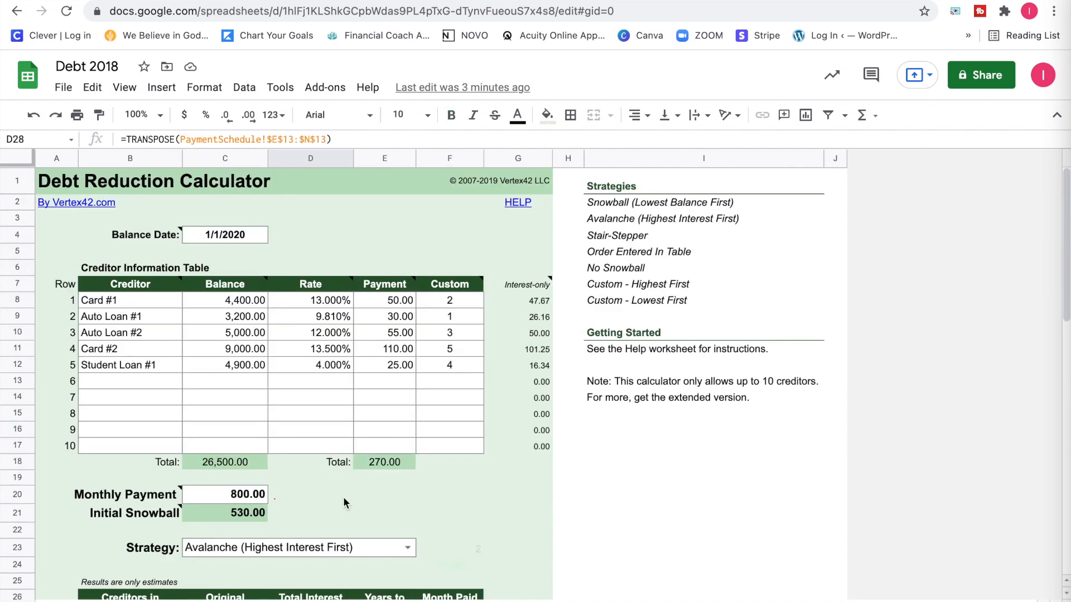
click(119, 300)
drag(118, 301, 116, 369)
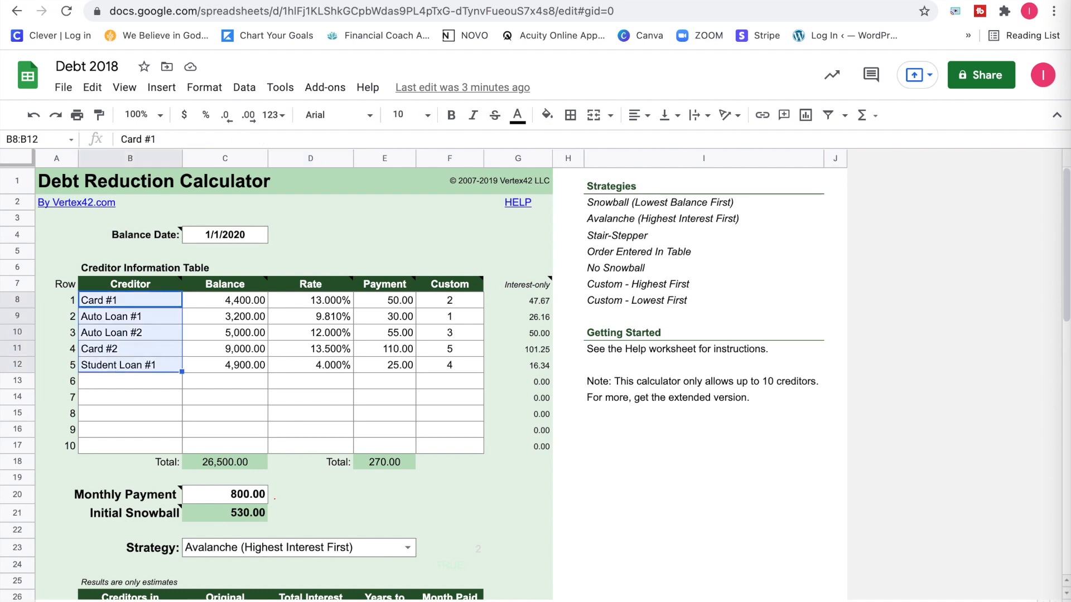
key(Delete)
Clear the sample balances, rates, payments and custom values in C8:F13 of the Creditor Information Table.
drag(240, 302, 398, 350)
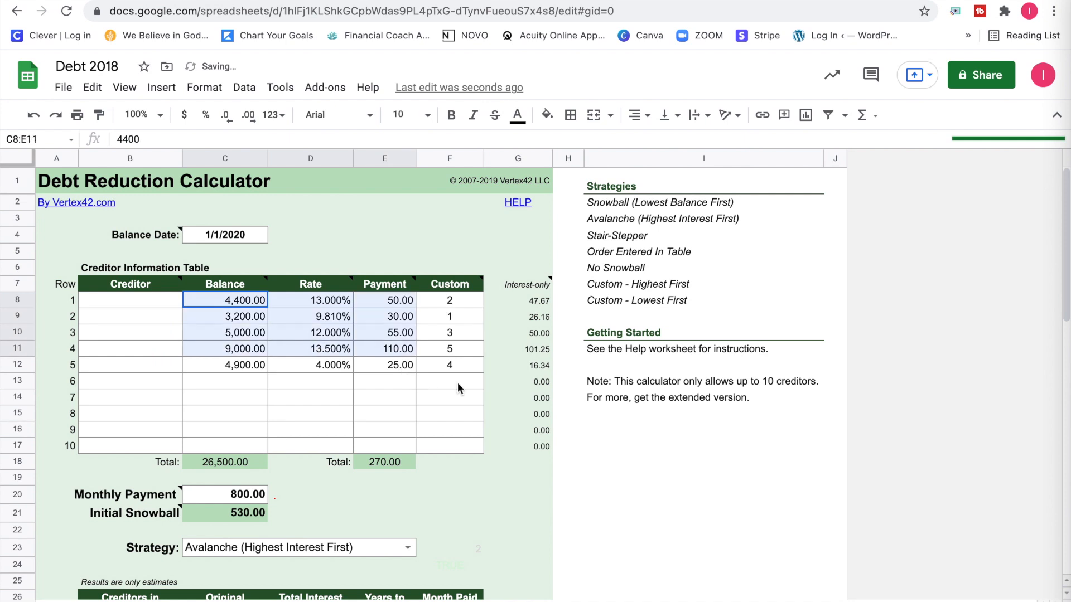
shift+click(458, 383)
key(Delete)
Set the Balance Date in C4 to 7/29/2021 using the date picker.
scroll(457, 382, down, 2)
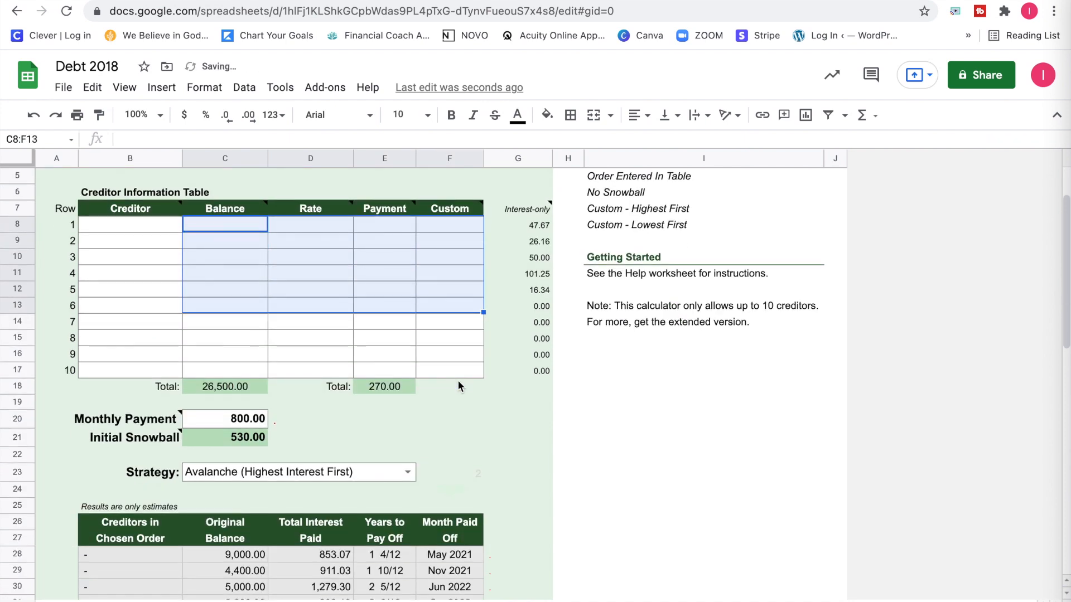
scroll(459, 382, down, 1)
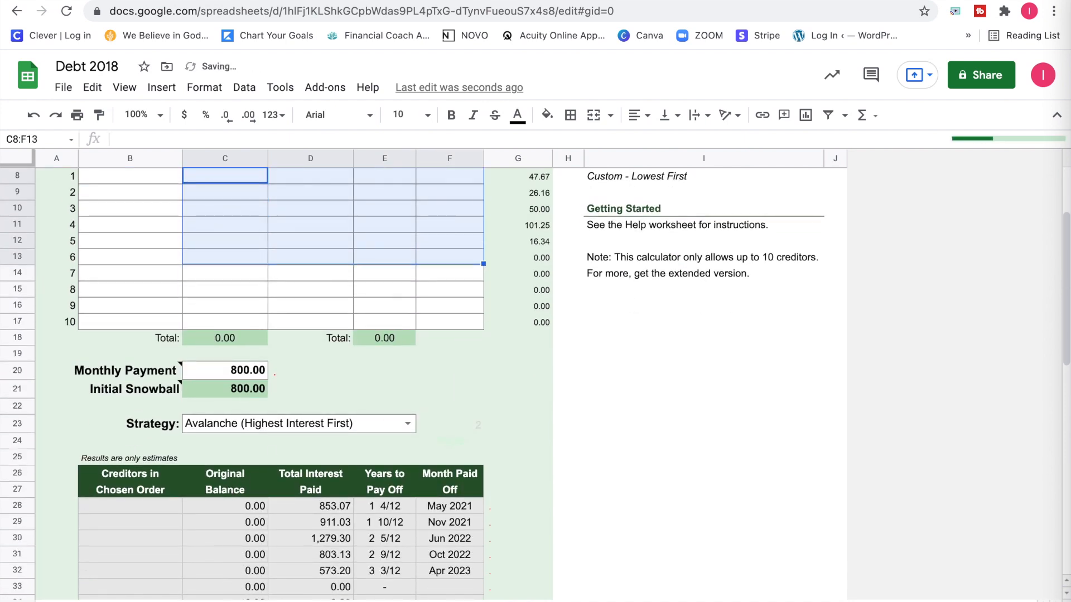
scroll(289, 360, up, 4)
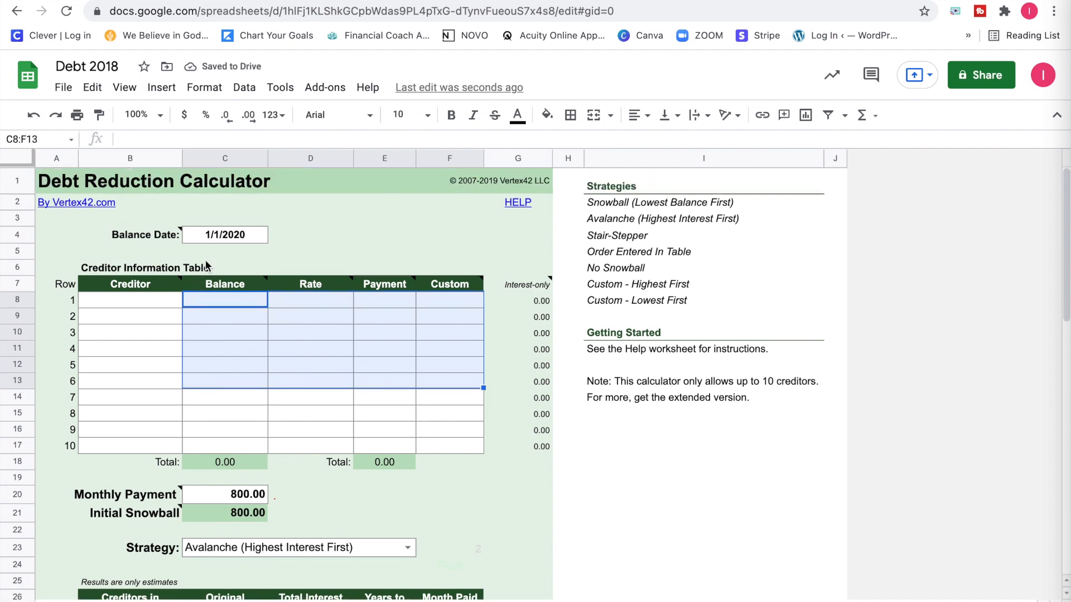
click(214, 240)
double_click(211, 237)
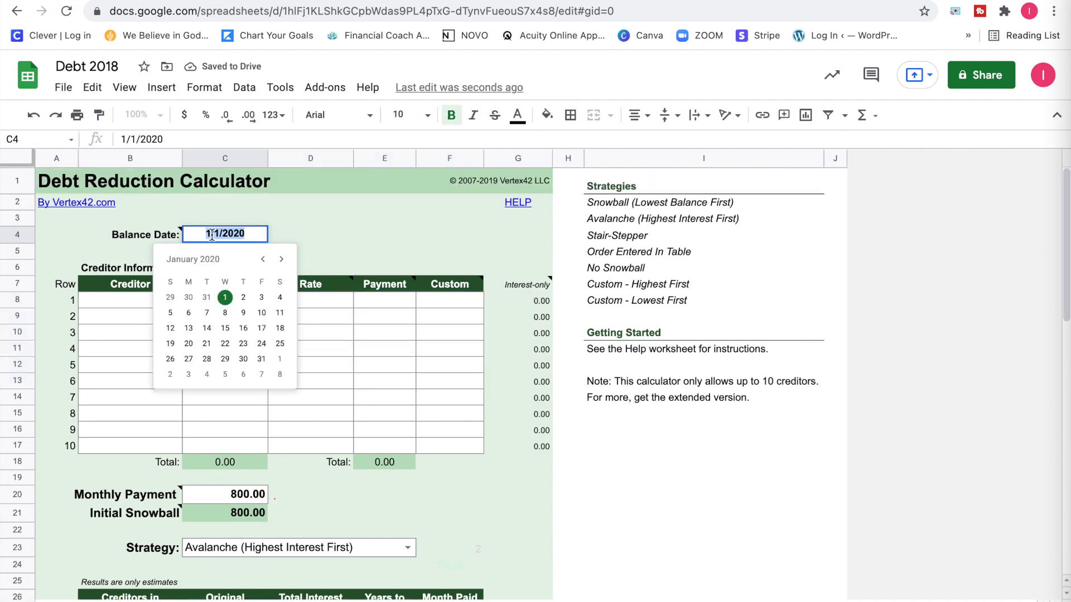
click(281, 260)
click(281, 260)
click(281, 259)
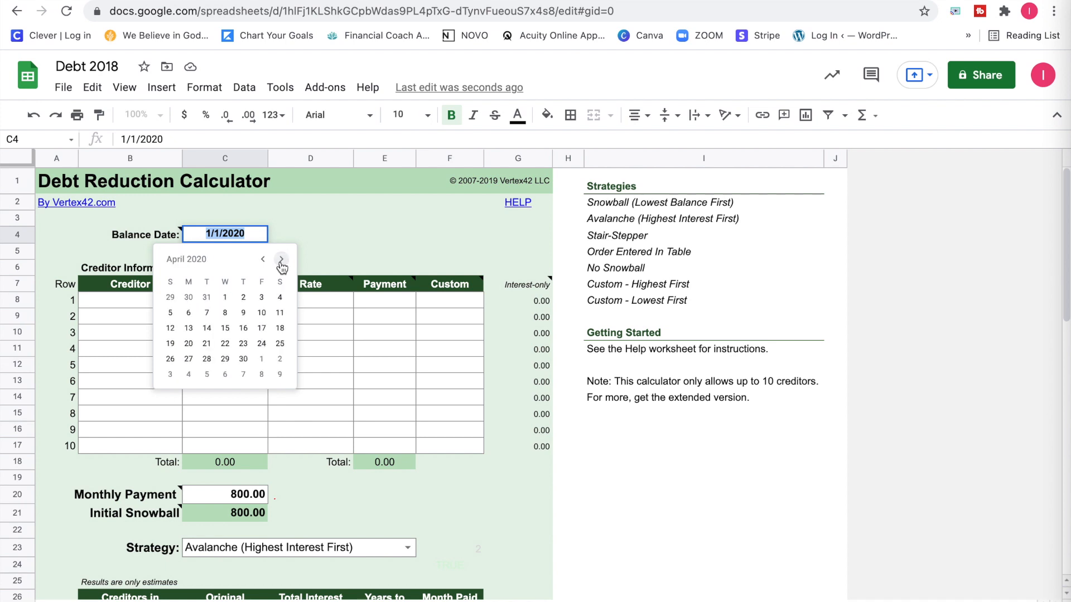
click(281, 260)
click(262, 260)
click(263, 259)
click(263, 260)
click(263, 260)
click(262, 260)
click(262, 260)
click(262, 259)
click(263, 260)
click(263, 260)
click(263, 260)
click(262, 260)
click(263, 260)
click(263, 260)
click(262, 260)
click(263, 260)
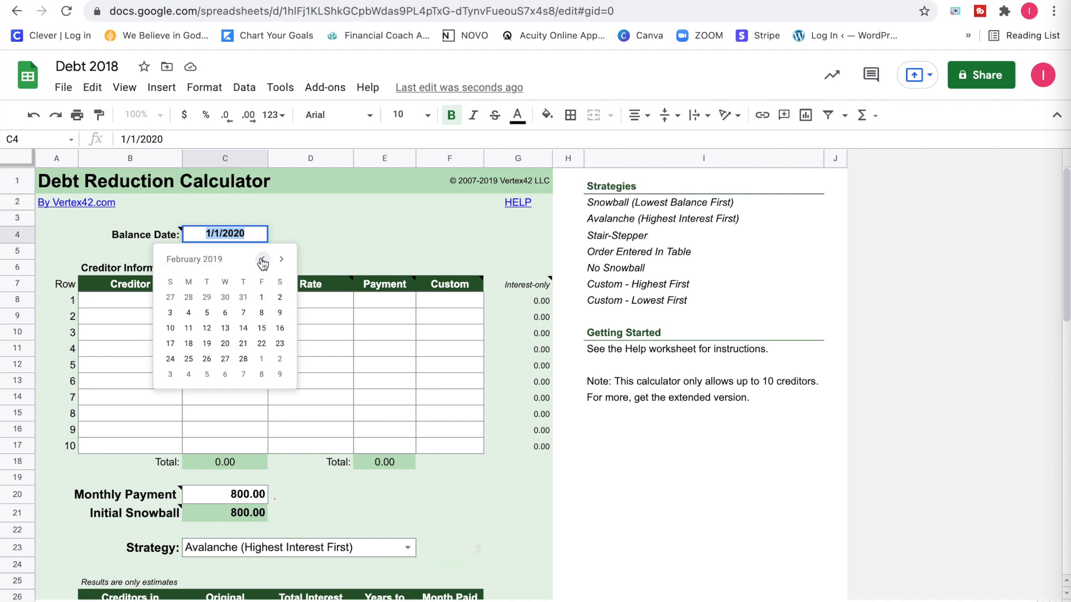
click(281, 260)
click(282, 259)
click(281, 260)
click(282, 259)
double_click(281, 260)
click(282, 260)
double_click(281, 260)
click(282, 260)
double_click(281, 260)
double_click(282, 260)
click(281, 259)
double_click(281, 259)
double_click(281, 260)
double_click(282, 260)
double_click(282, 259)
click(281, 260)
click(282, 260)
click(282, 260)
click(282, 261)
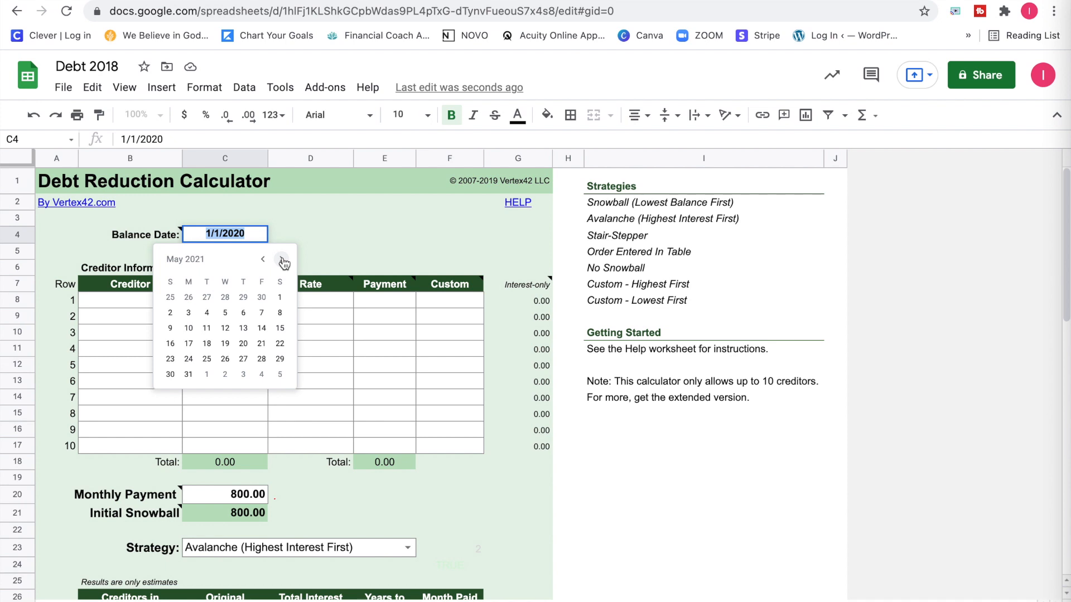
click(283, 261)
click(282, 262)
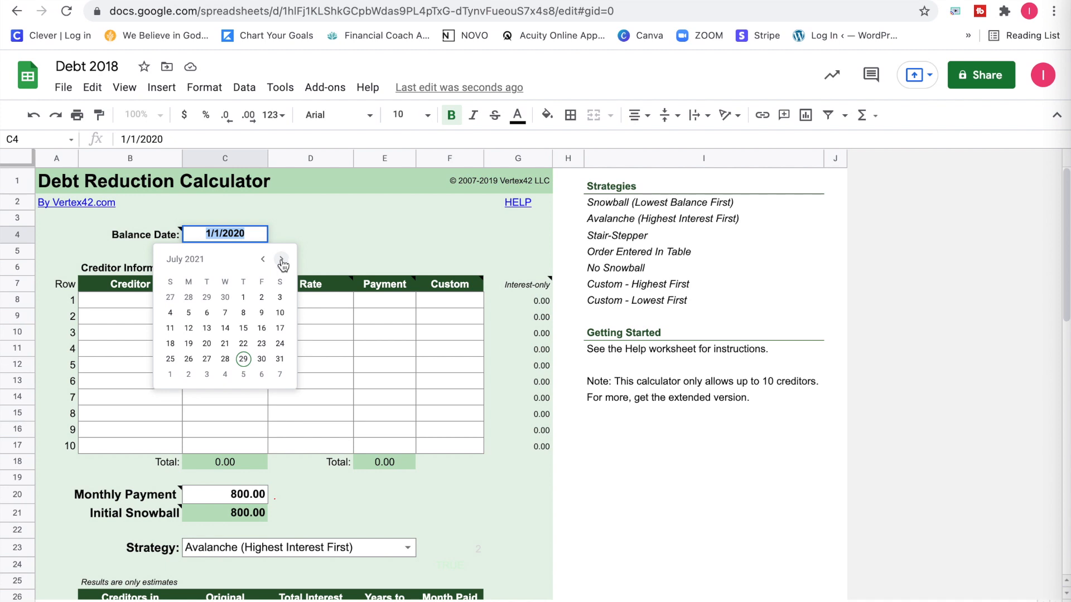
click(244, 360)
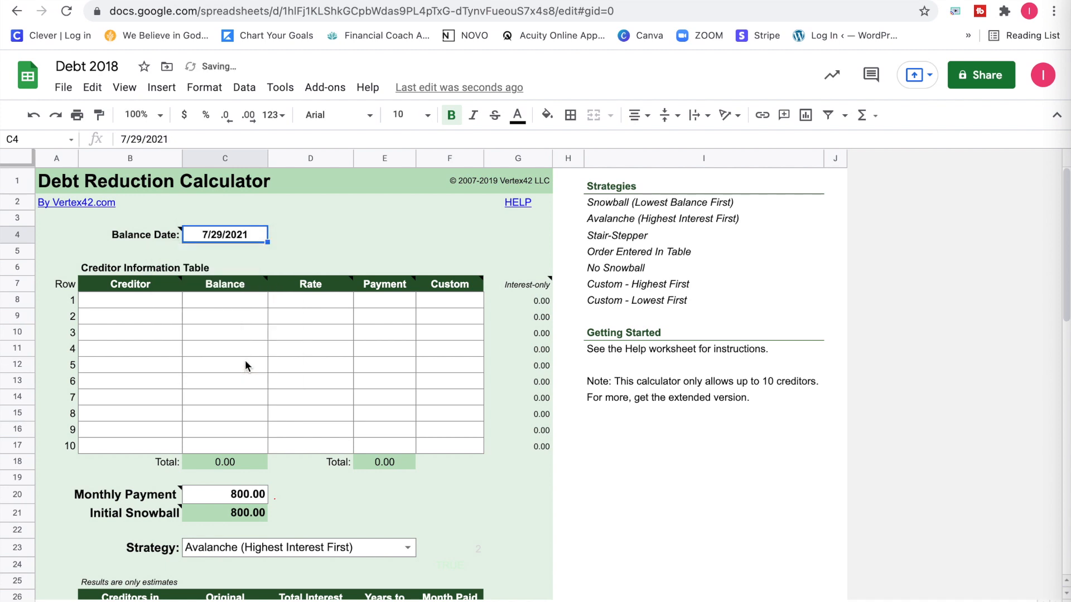
Enter Capital one as creditor 1 with balance 350.88, rate 27.15% and payment 25.
click(149, 305)
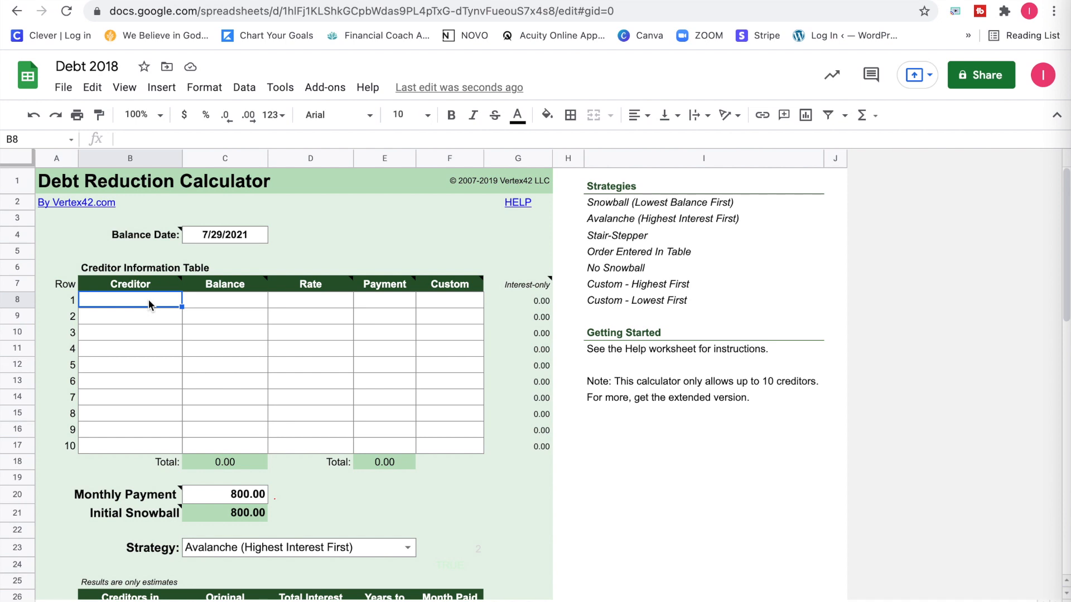
text(Capitalo one)
key(Tab)
text(350.88)
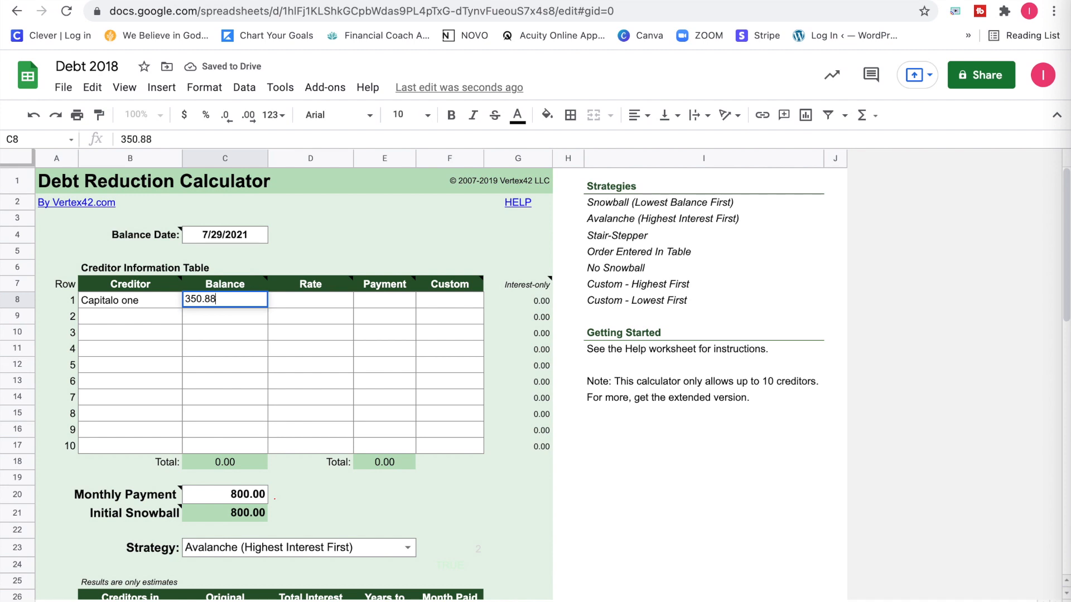
key(Tab)
text(27.15)
key(Tab)
text(25)
key(Return)
Enter Wells as creditor 2 with balance 509.56, rate 21.24% and payment 15.
text(Wells)
key(Tab)
text(509.56)
key(Tab)
text(21.24)
key(Tab)
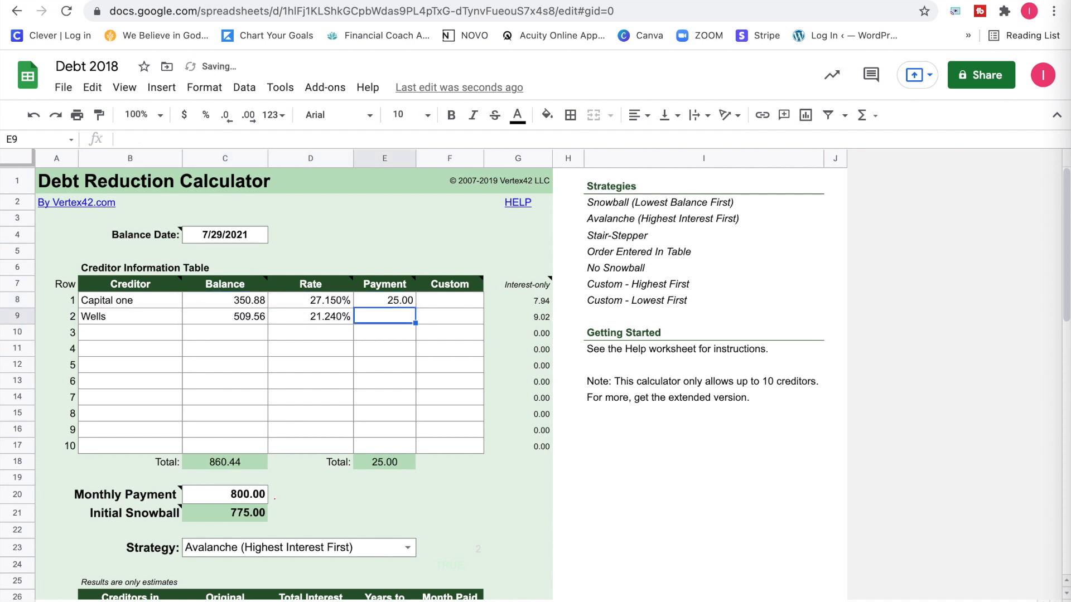
text(15)
key(Tab)
key(Return)
Enter Capital One as creditor 3 with balance 994.1, rate 27.15% and payment 32.
text(Capital One)
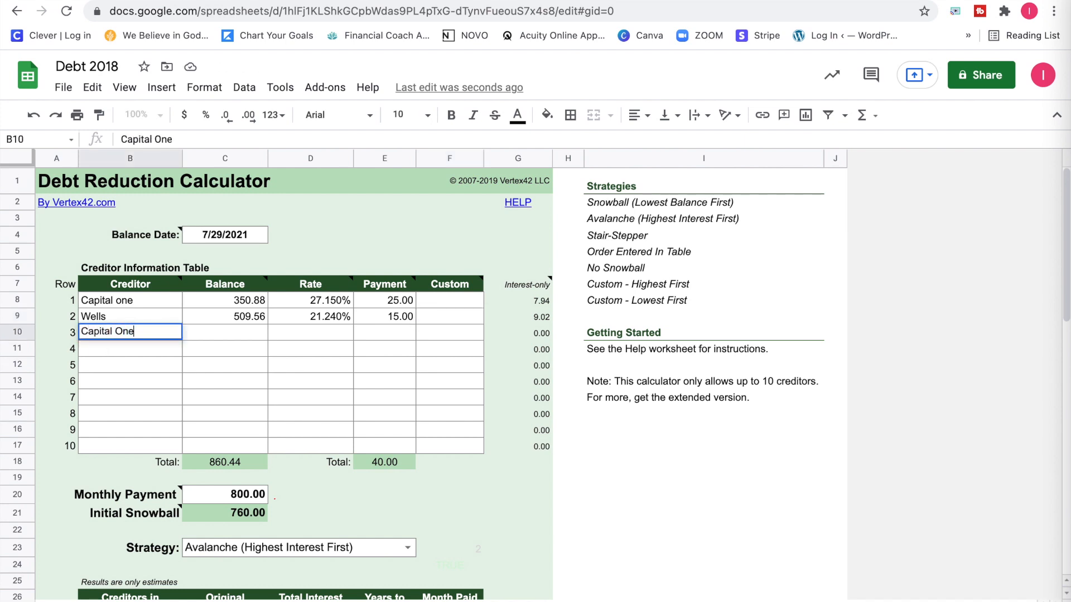
key(Tab)
text(994.1)
key(Tab)
text(27.15)
key(Tab)
text(32)
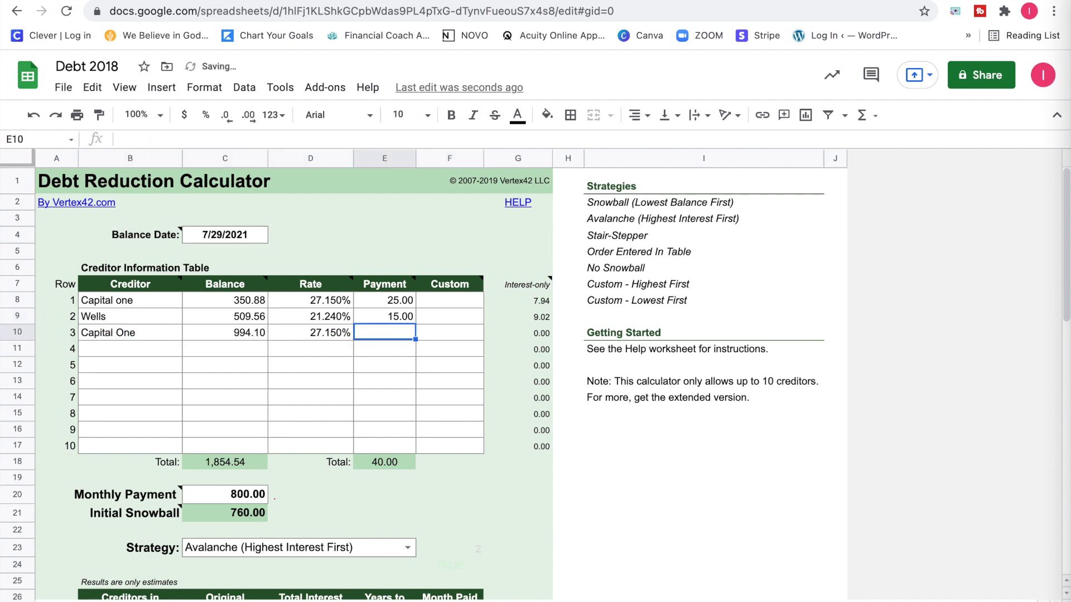
key(Return)
Enter Chase as creditor 4 with balance 996.02, rate 23% and payment 25.
text(Chase)
key(Tab)
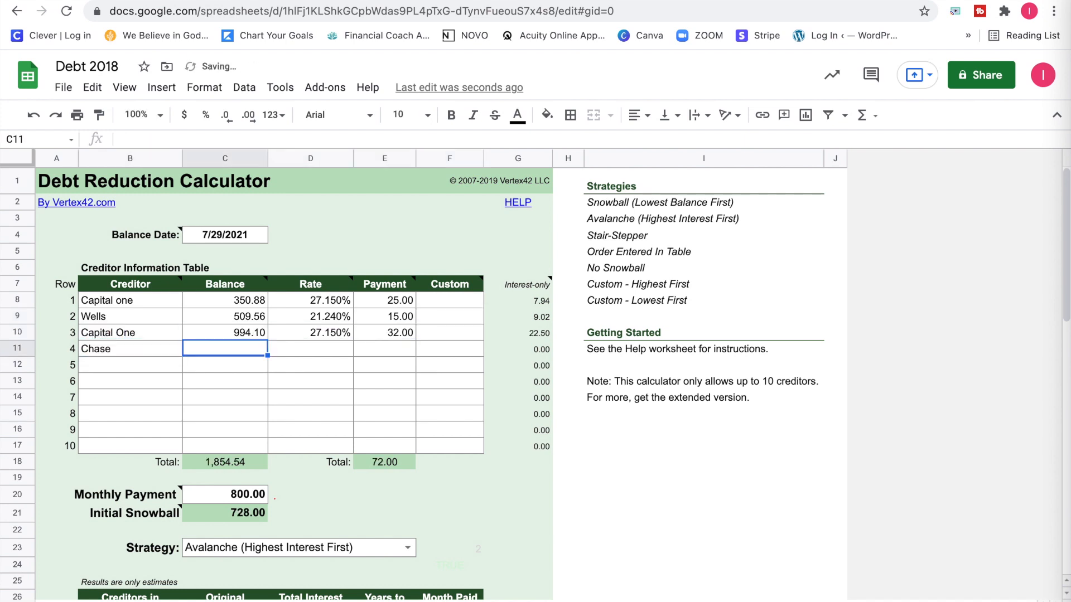
text(996.02)
key(Tab)
text(23)
key(Tab)
text(25)
key(Tab)
key(Return)
Enter Discover as creditor 5 with balance 1121, rate 25.24% and payment 40.
text(Discover)
key(Tab)
text(1121)
key(Tab)
text(25.24)
key(Tab)
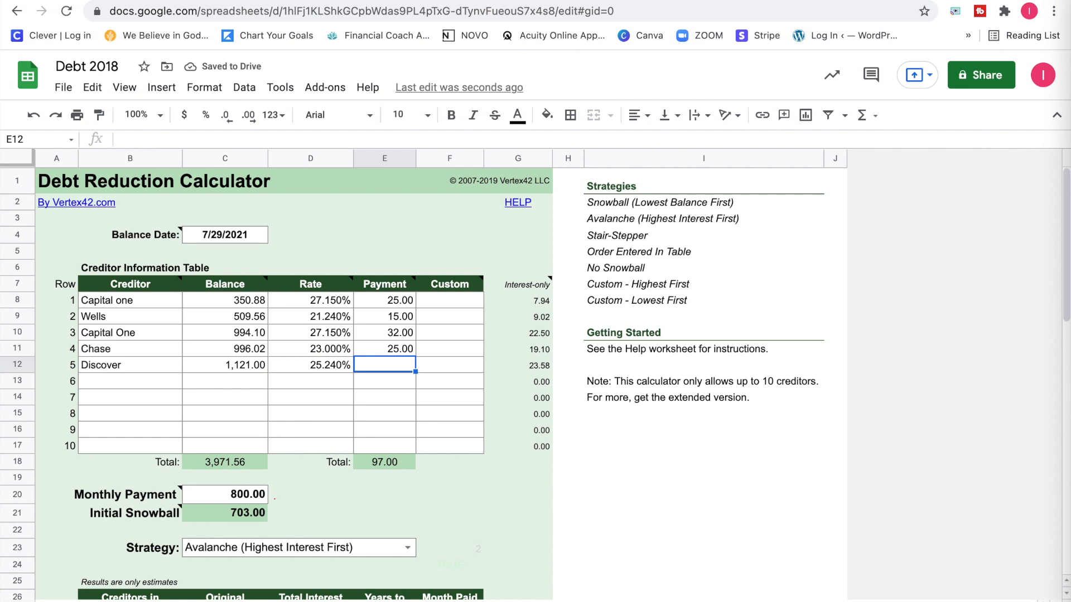
text(40)
key(Return)
Enter Wells as creditor 6 with balance 3850.78, rate 16.9% and payment 95.
text(Wells)
key(Tab)
text(3850.78)
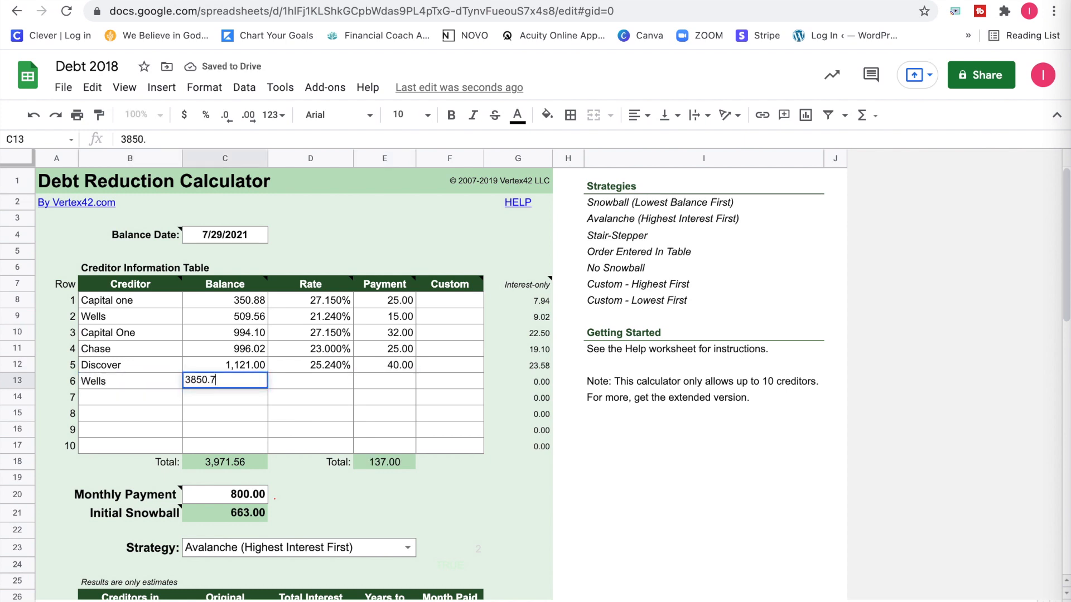
key(Tab)
text(16.9)
key(Tab)
text(95)
key(Return)
Enter Navient as creditor 7 with balance 4123.84, rate 5.55% and payment 75.
text(Navient)
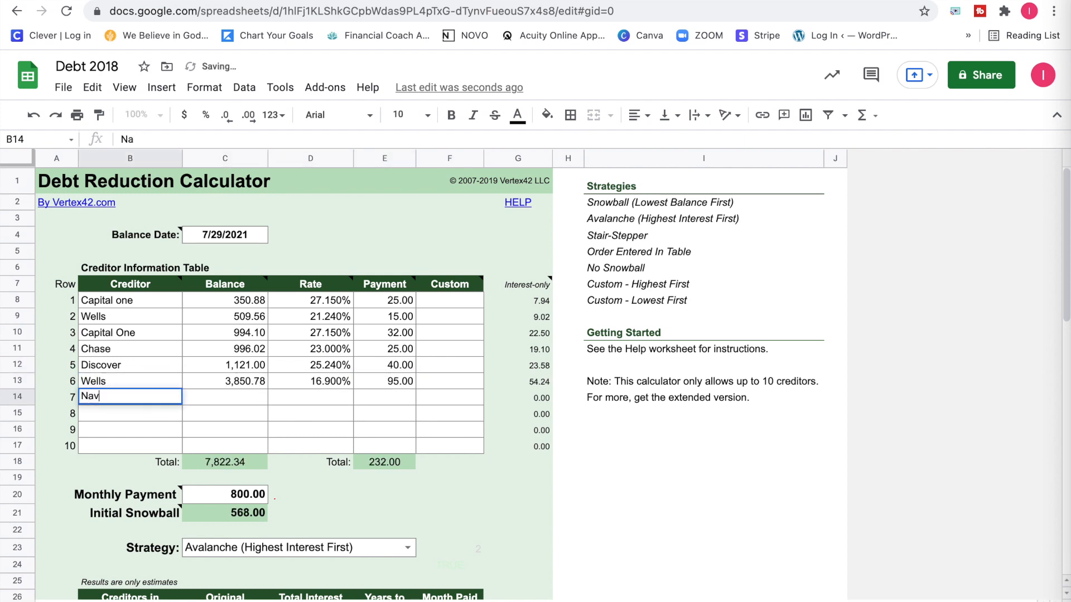
key(Tab)
text(4123.84)
key(Tab)
text(5.55)
key(Tab)
text(75)
key(Return)
Enter One Main as creditor 8 with balance 4573.83, rate 24.36% and payment 400.
text(One Main)
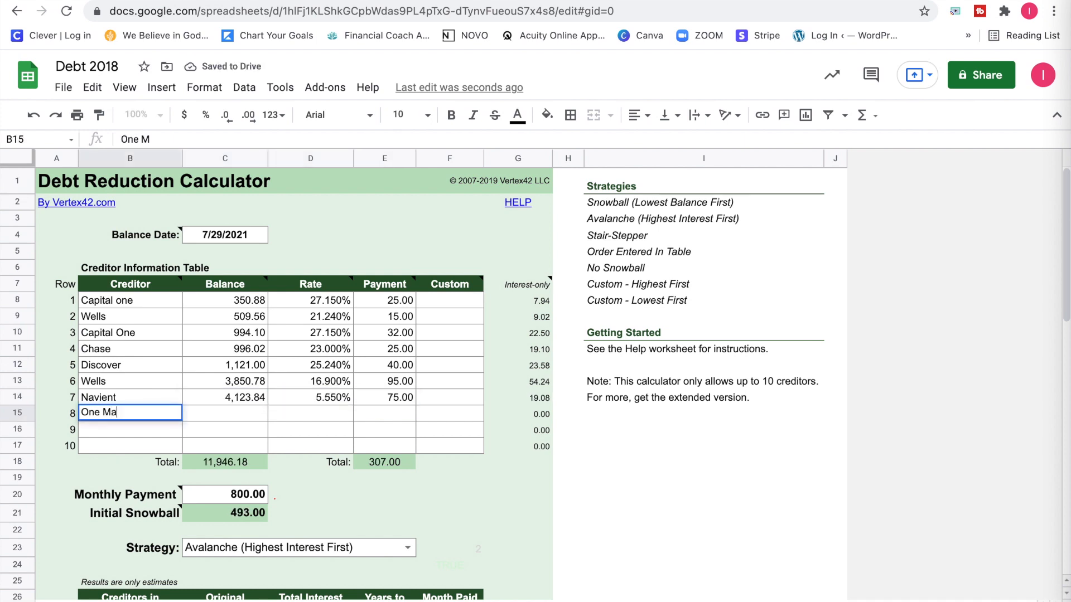
key(Tab)
text(4573.83)
key(Tab)
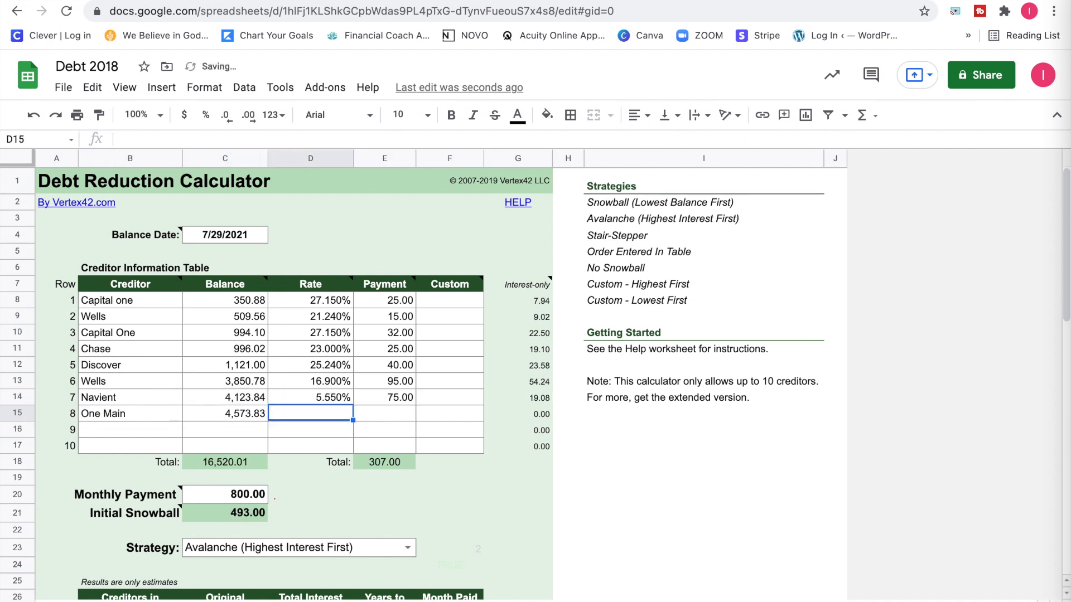
text(24.36)
key(Tab)
text(400)
key(Return)
Enter Car as creditor 9 with balance 4814.11 and payment 485, leaving the rate blank.
text(4814.11)
key(Tab)
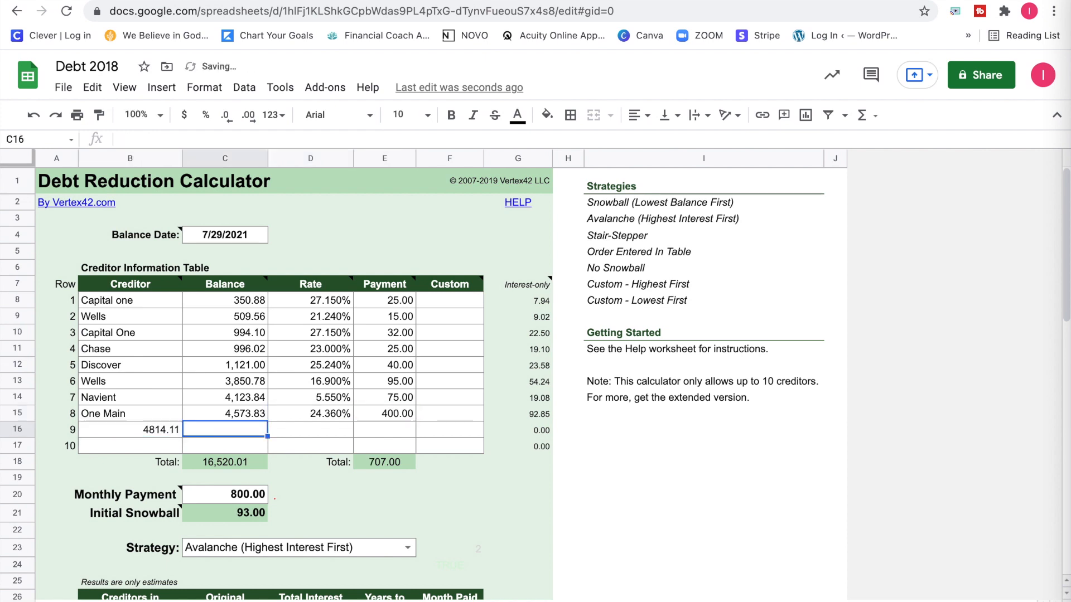
text(4814.11)
key(shift+Tab)
text(Car)
key(Tab)
key(Tab)
key(Tab)
text(485)
key(Return)
Enter Fed Loan as creditor 10 with balance 16,201.12, rate 24.36% and payment 145.
text(Fed Loan)
key(Tab)
text(16,201.12)
key(Tab)
text(24.36)
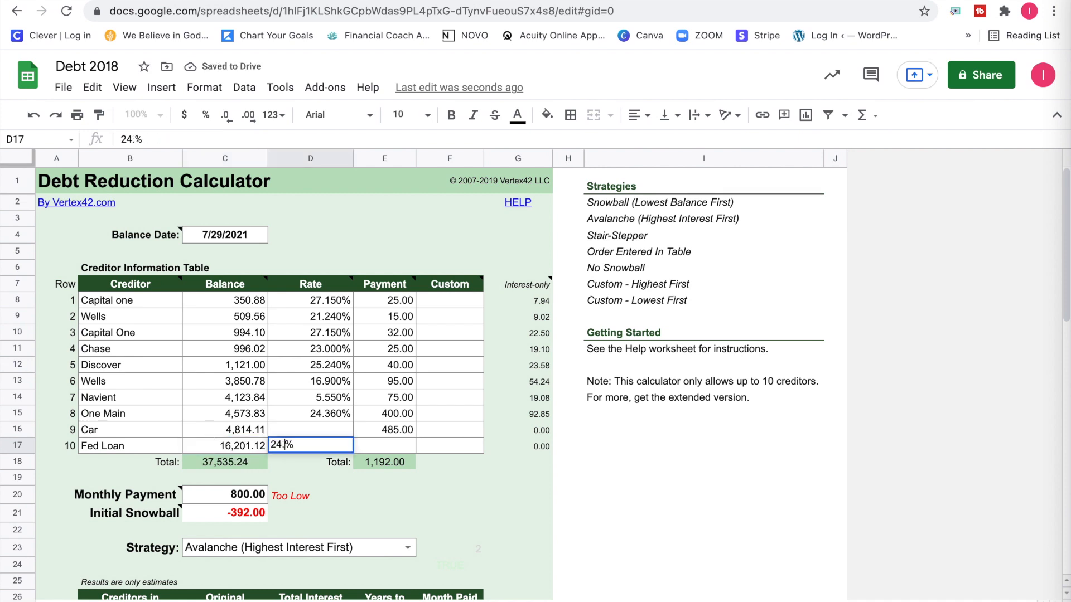
key(Tab)
text(145)
key(Return)
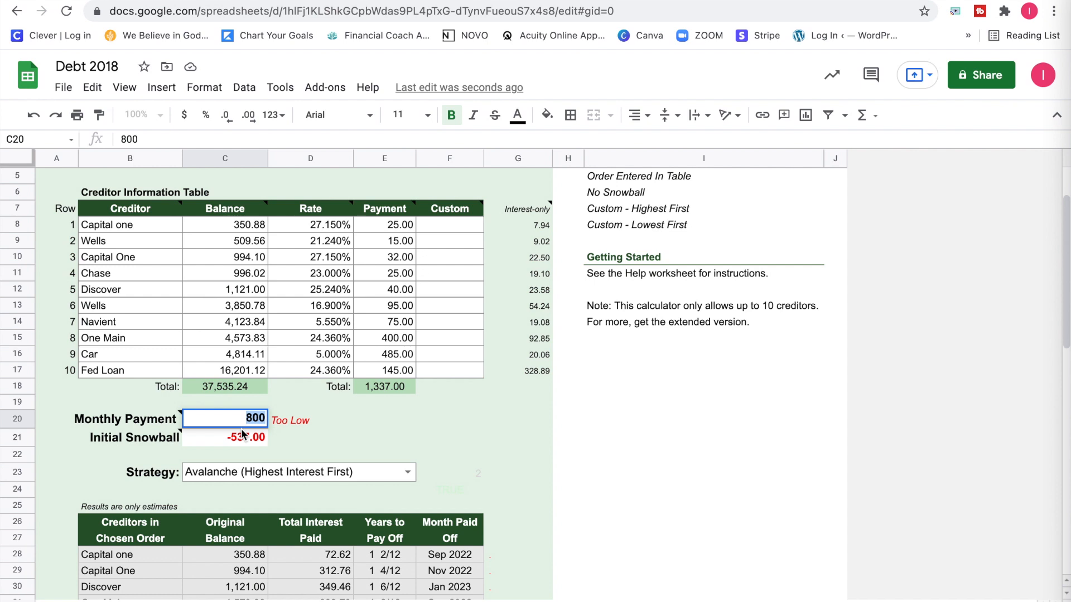
Set the Monthly Payment in C20 to 1,337.
text(1,)
text(337)
key(Return)
click(285, 445)
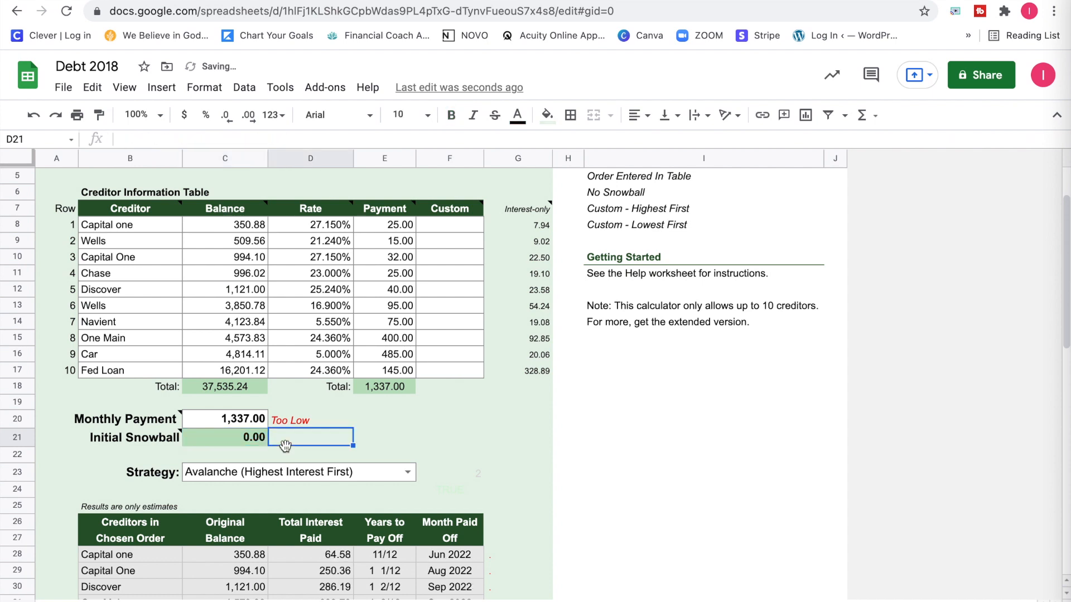
click(229, 423)
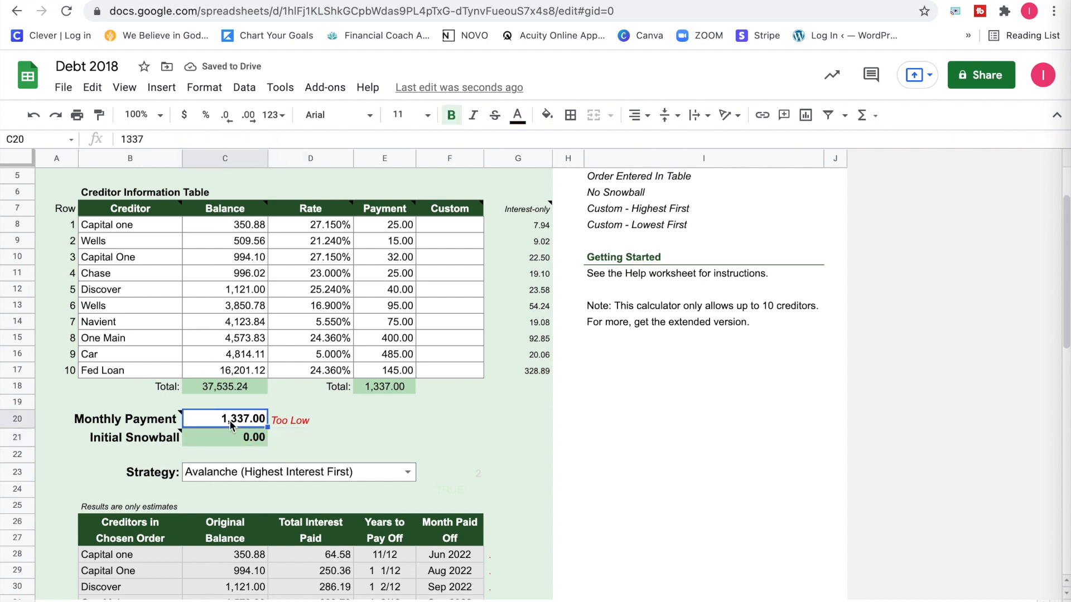
Change the payoff strategy to Snowball (Lowest Balance First).
scroll(229, 420, down, 1)
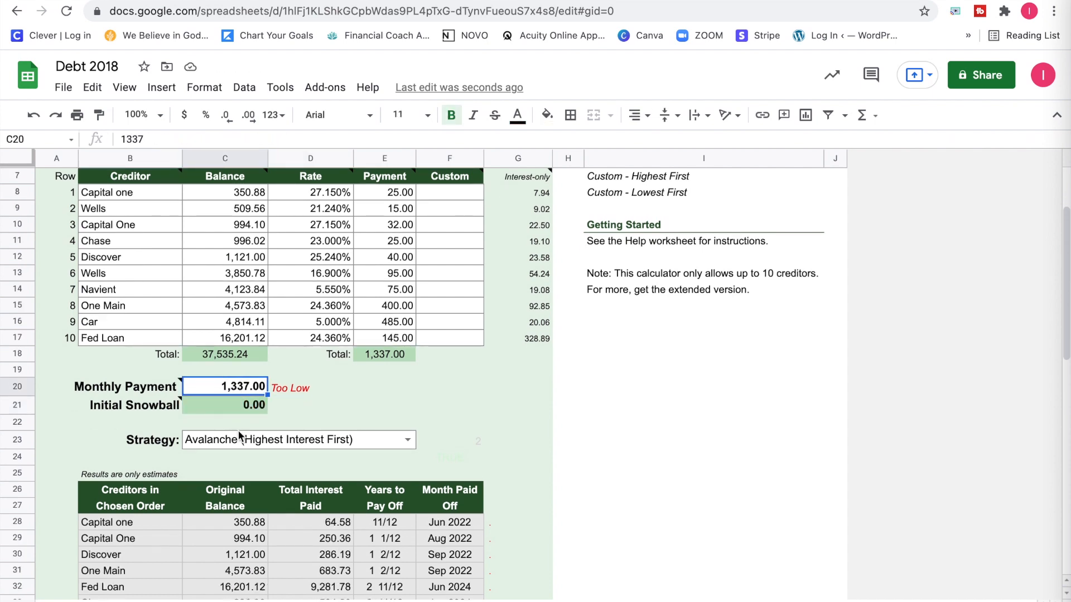
click(232, 443)
click(403, 440)
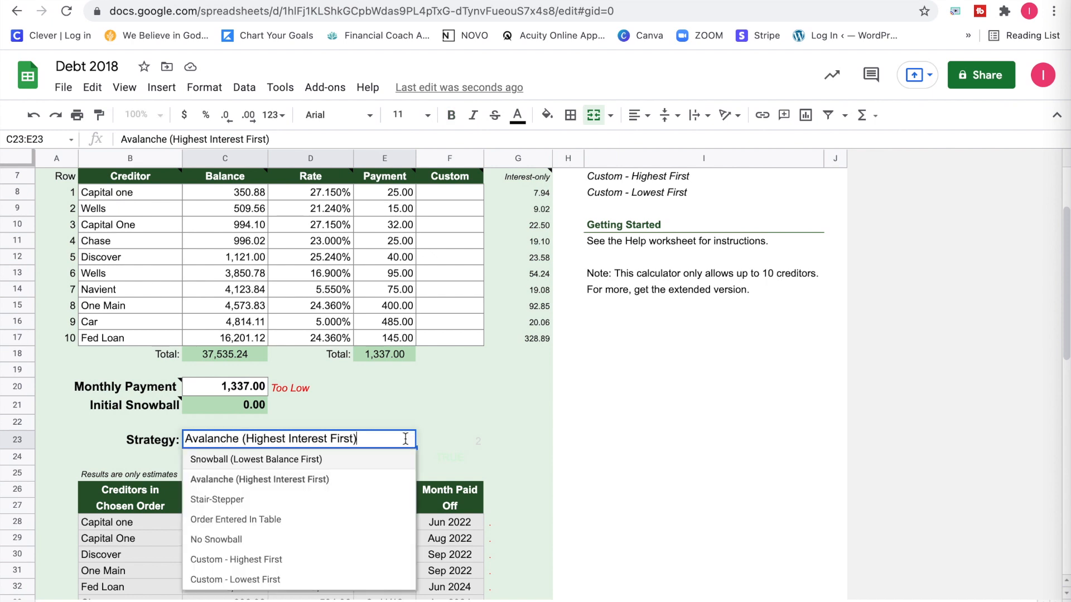
click(349, 463)
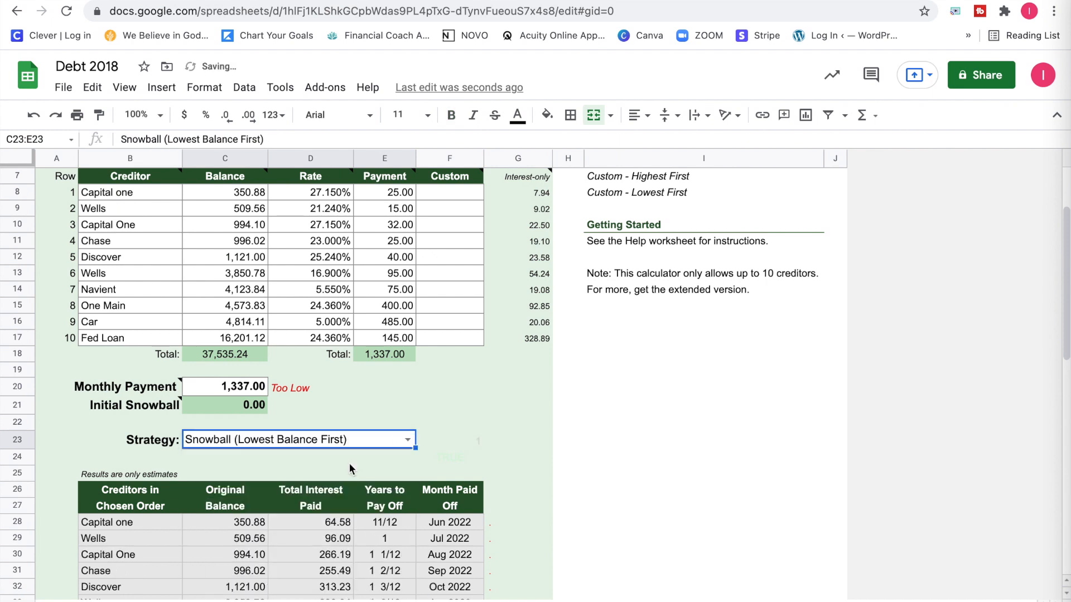
Review the estimated payoff results and try a Monthly Payment of 1537 in C20.
scroll(350, 460, down, 5)
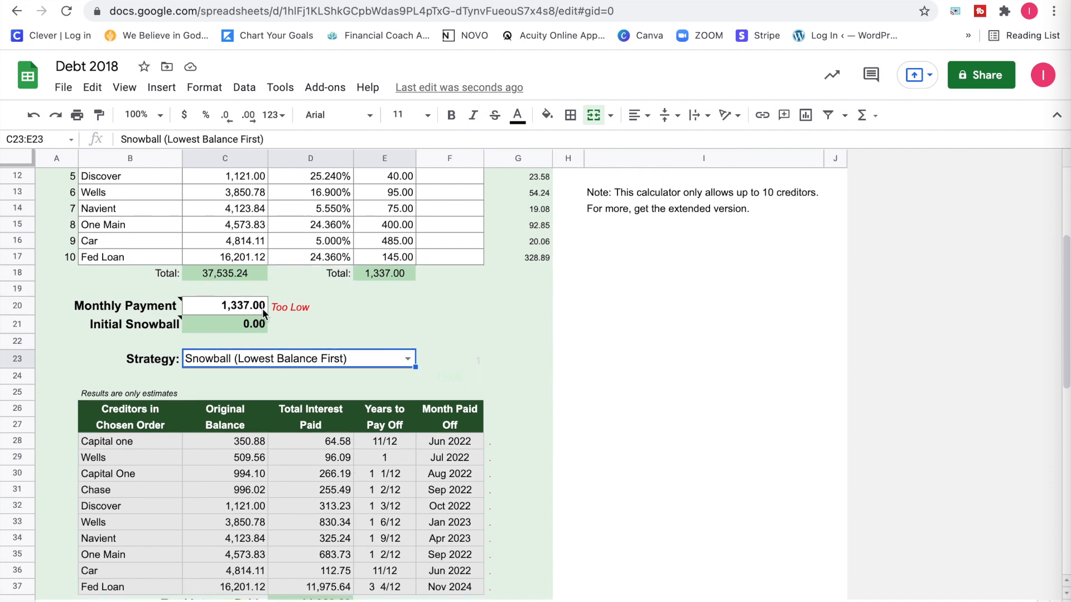
scroll(266, 307, down, 1)
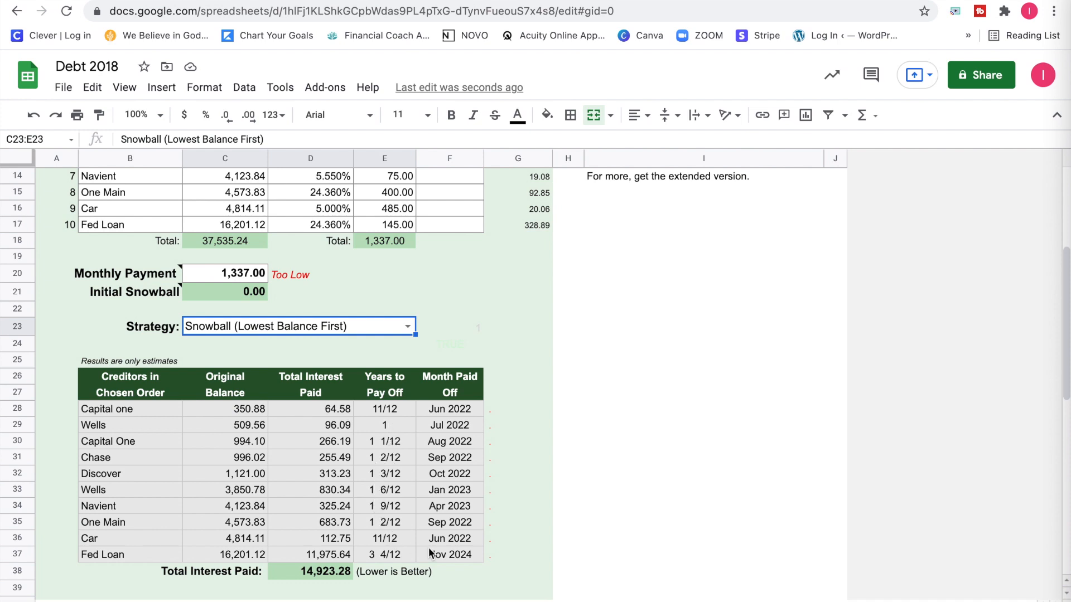
scroll(431, 560, down, 1)
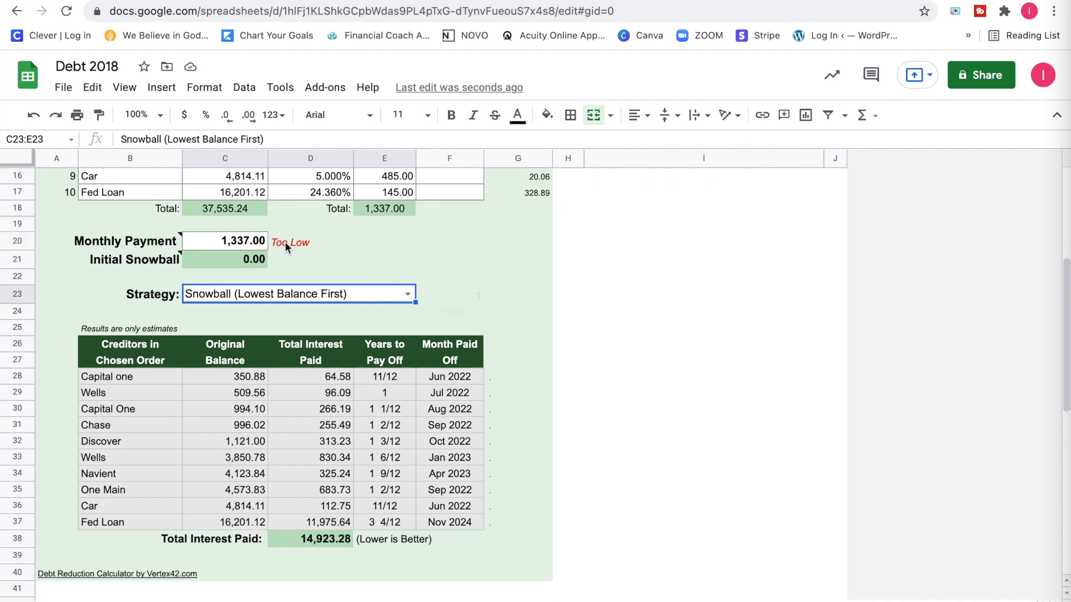
click(231, 244)
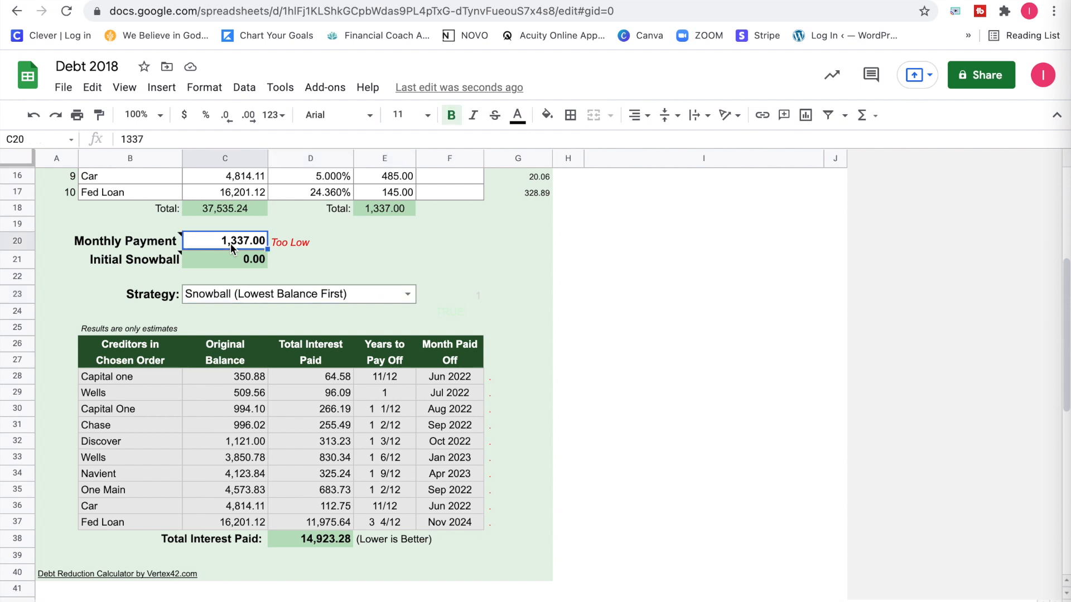
double_click(231, 244)
text(1537)
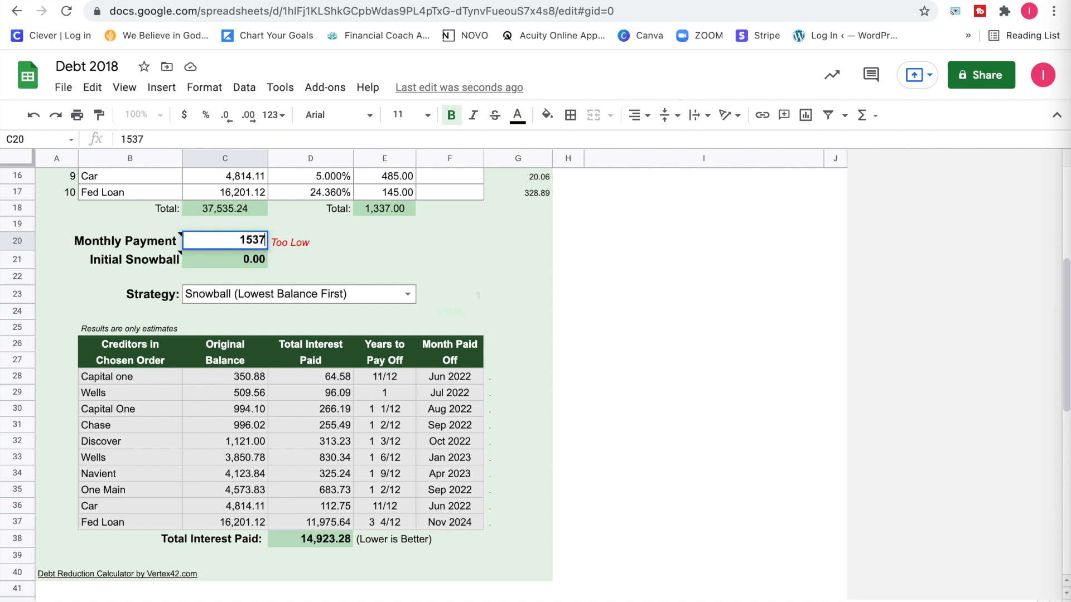
key(Return)
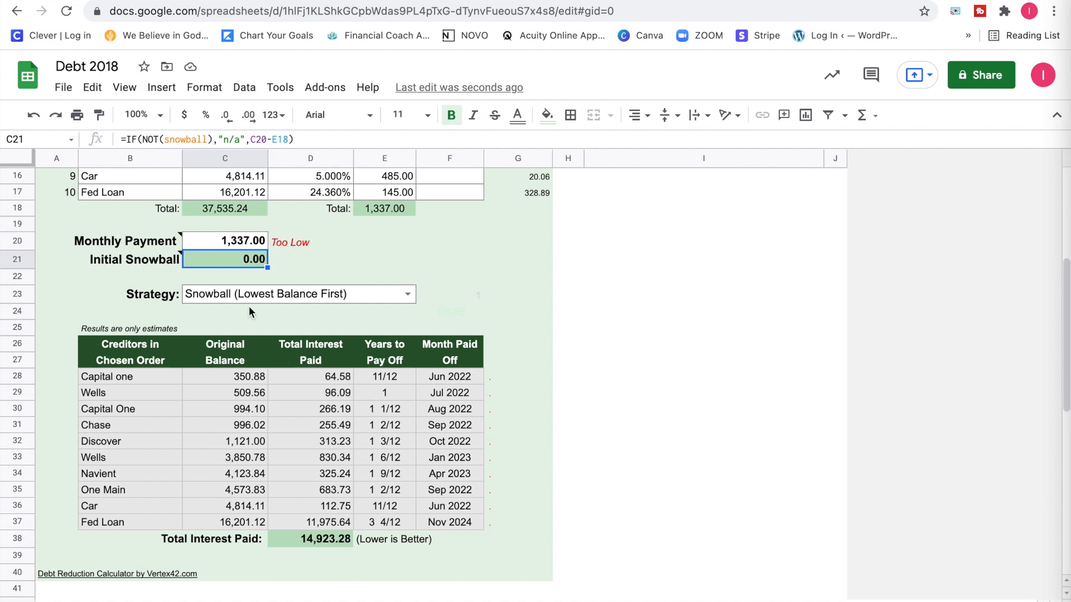
Set the Monthly Payment in C20 to 2000.
click(243, 246)
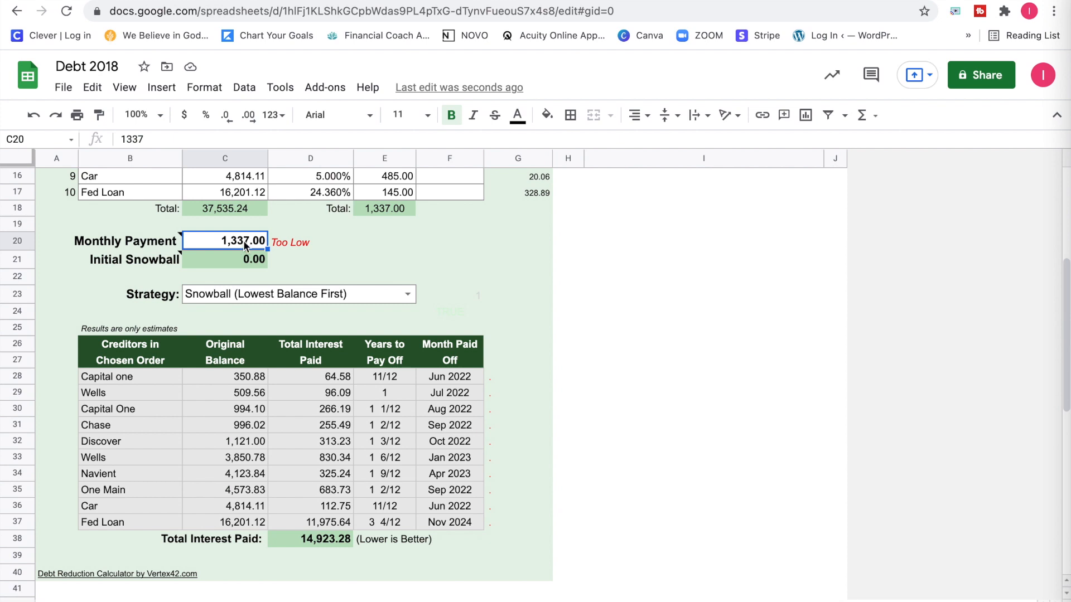
text(2000)
key(Return)
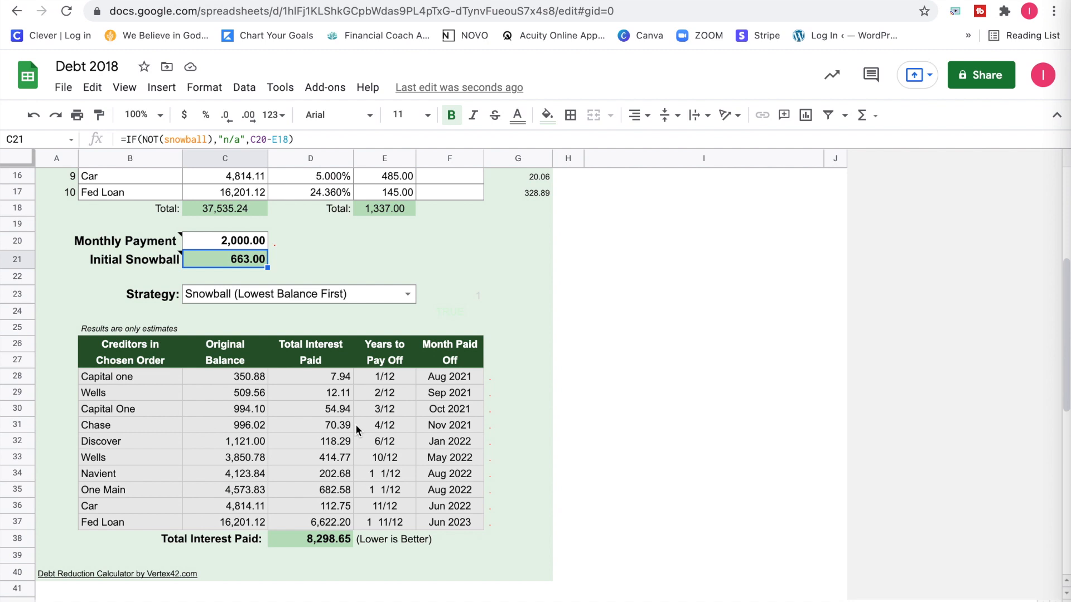
Change the payoff strategy in row 23 to Avalanche (Highest Interest First).
scroll(356, 430, up, 1)
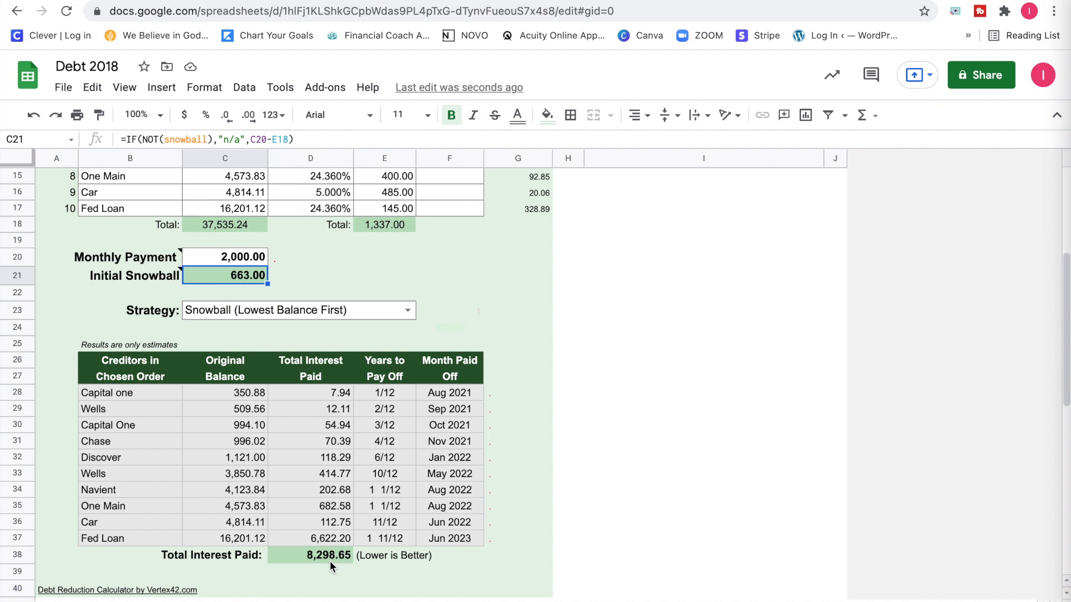
click(350, 309)
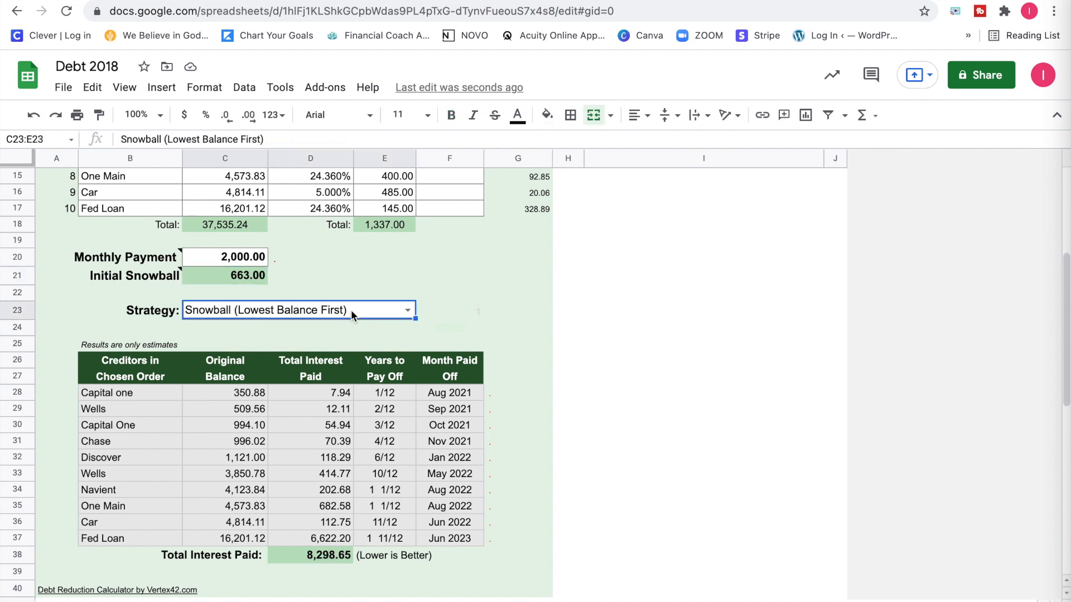
click(407, 311)
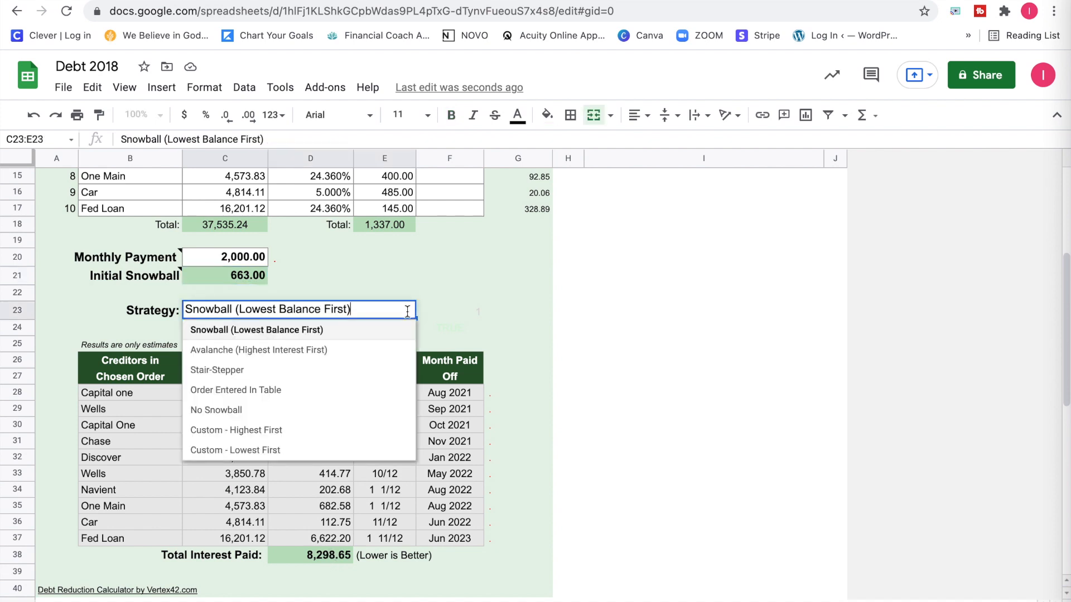
click(333, 348)
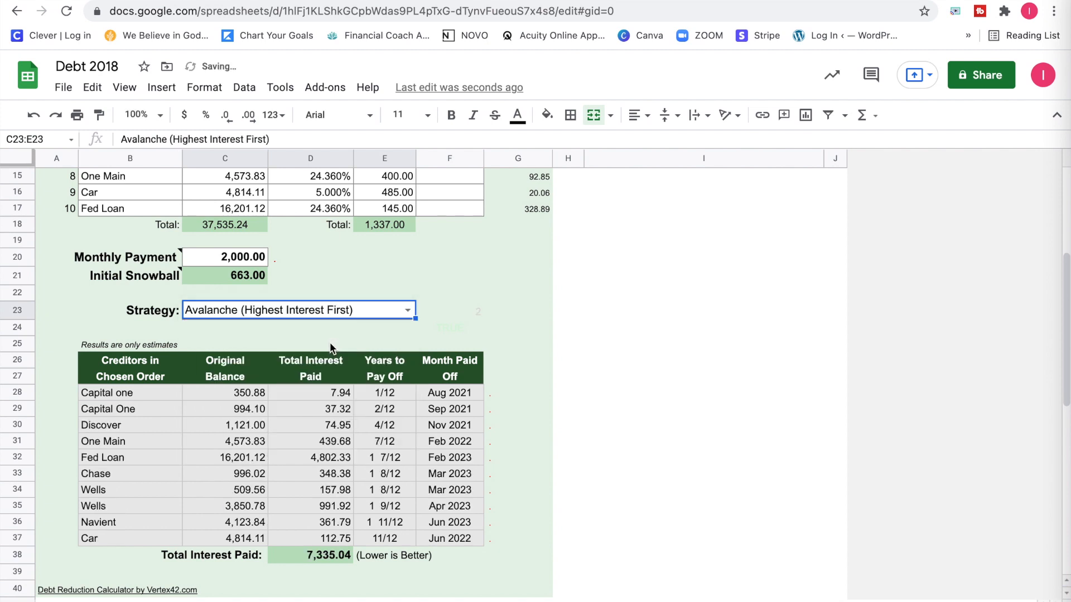
click(330, 343)
click(446, 310)
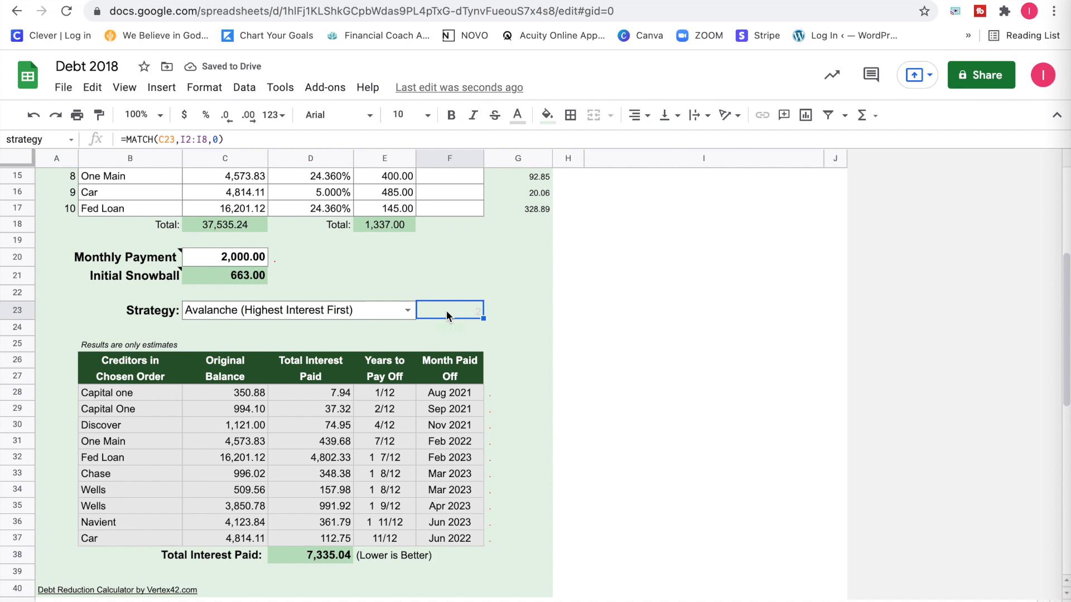
Compare the Avalanche payoff order, interest paid and payoff dates with the rates and balances in the Creditor Information Table.
scroll(366, 523, up, 5)
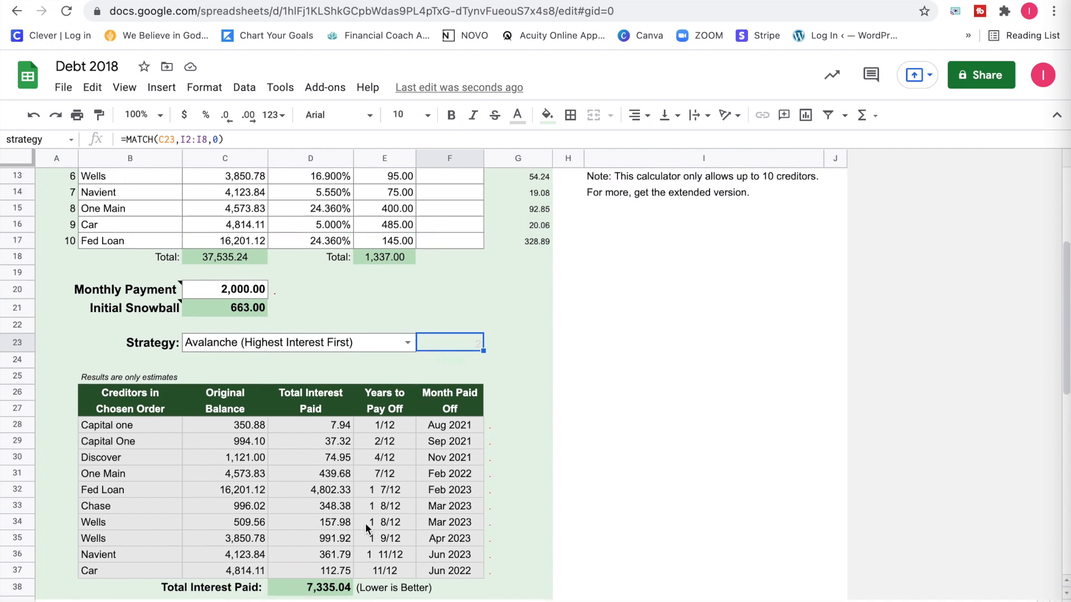
scroll(383, 412, up, 3)
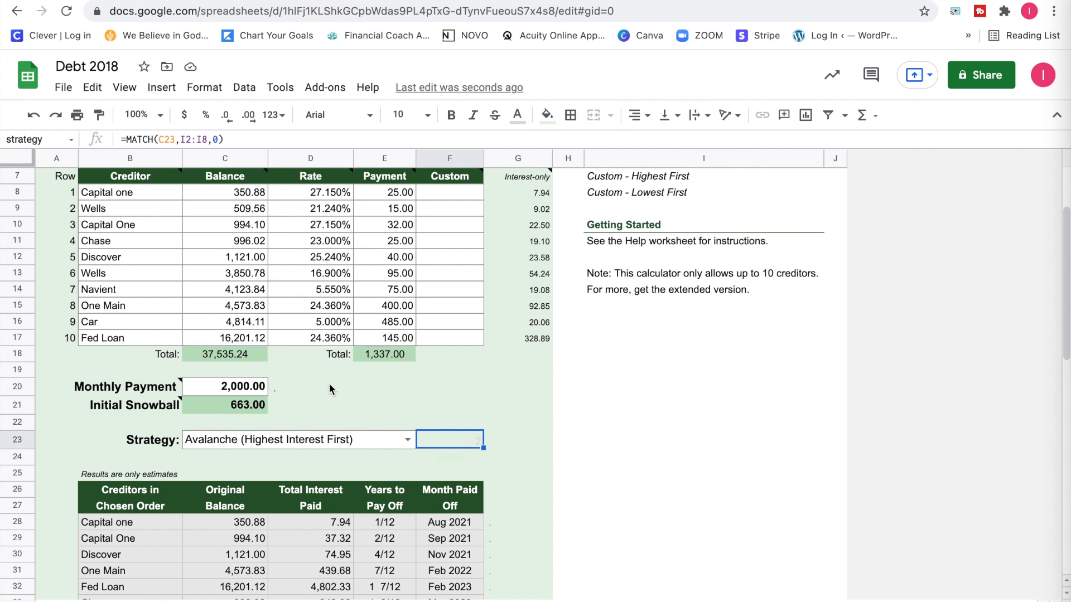
scroll(329, 386, down, 5)
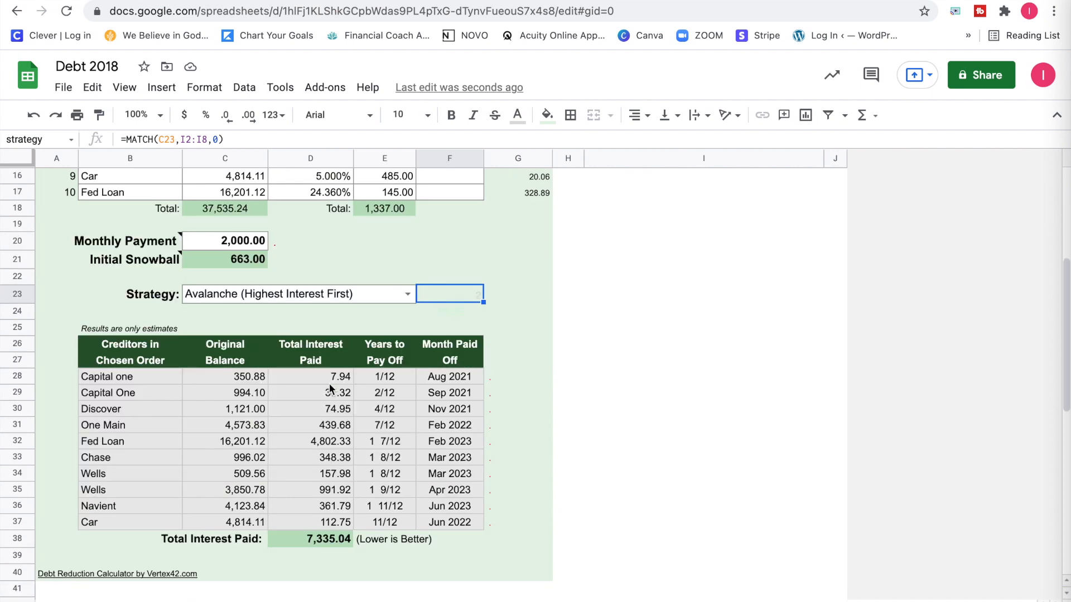
scroll(329, 384, up, 1)
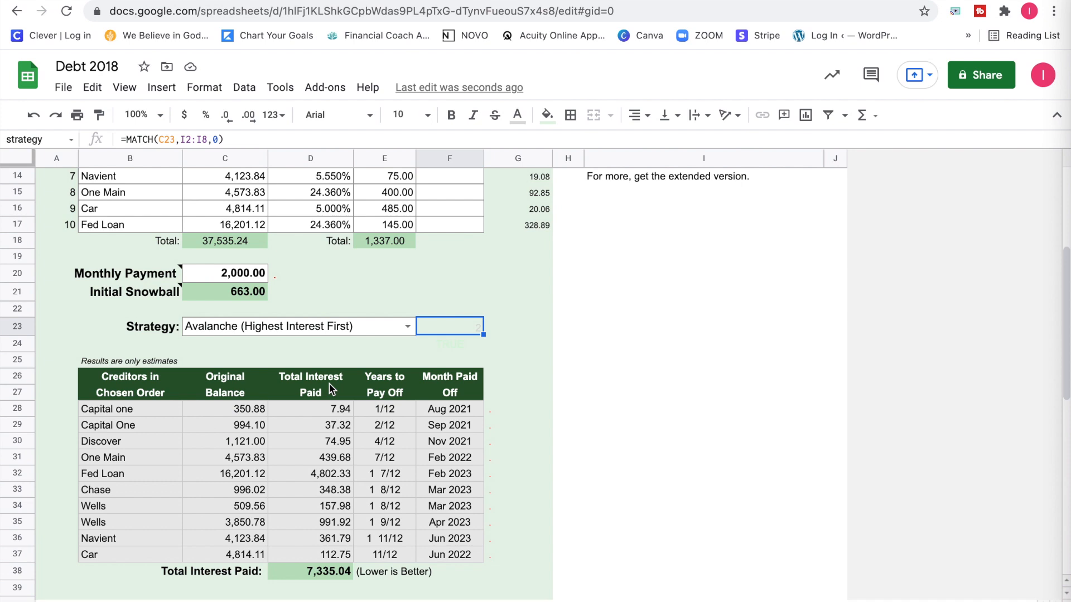
scroll(331, 389, up, 5)
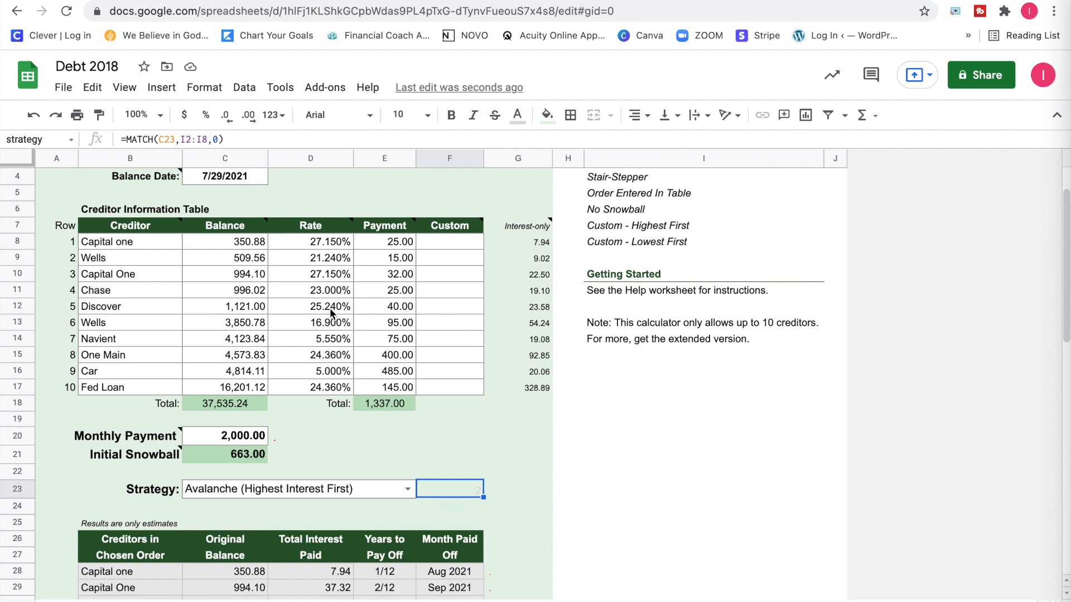
scroll(329, 308, down, 7)
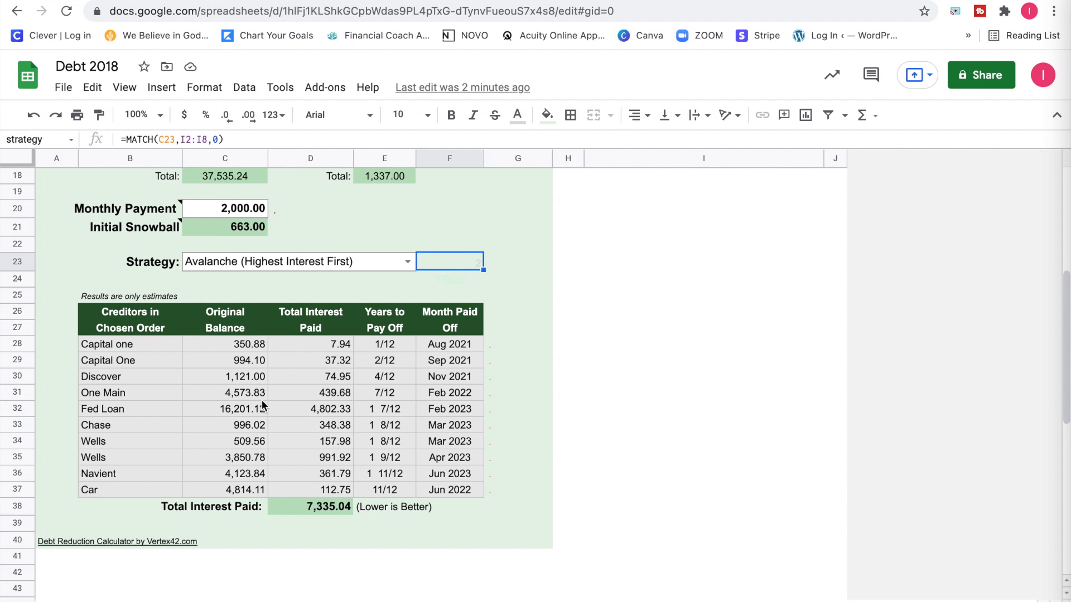
scroll(262, 400, up, 5)
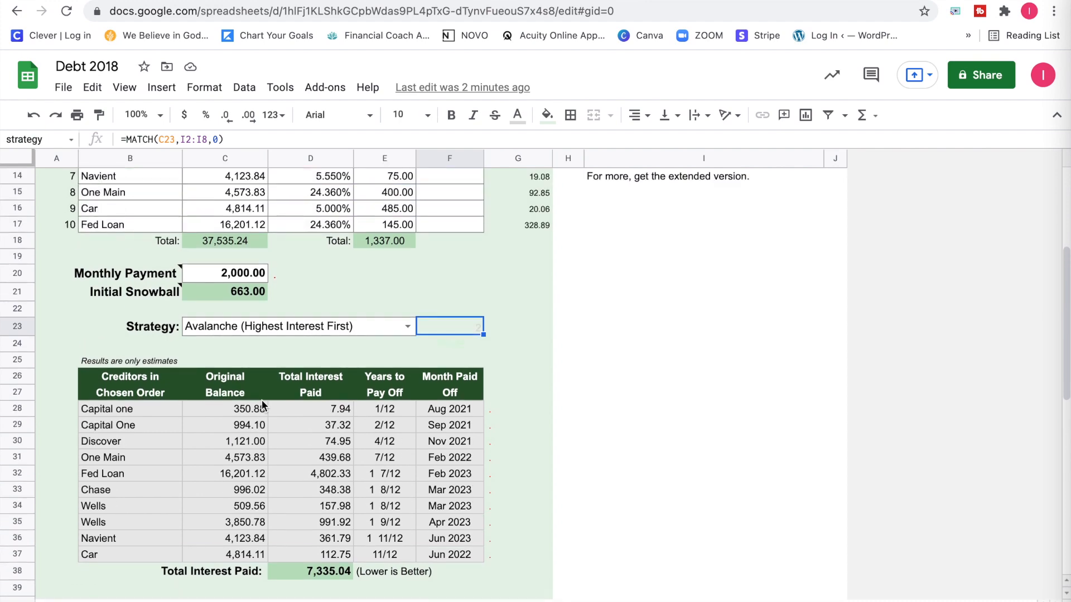
scroll(262, 399, up, 1)
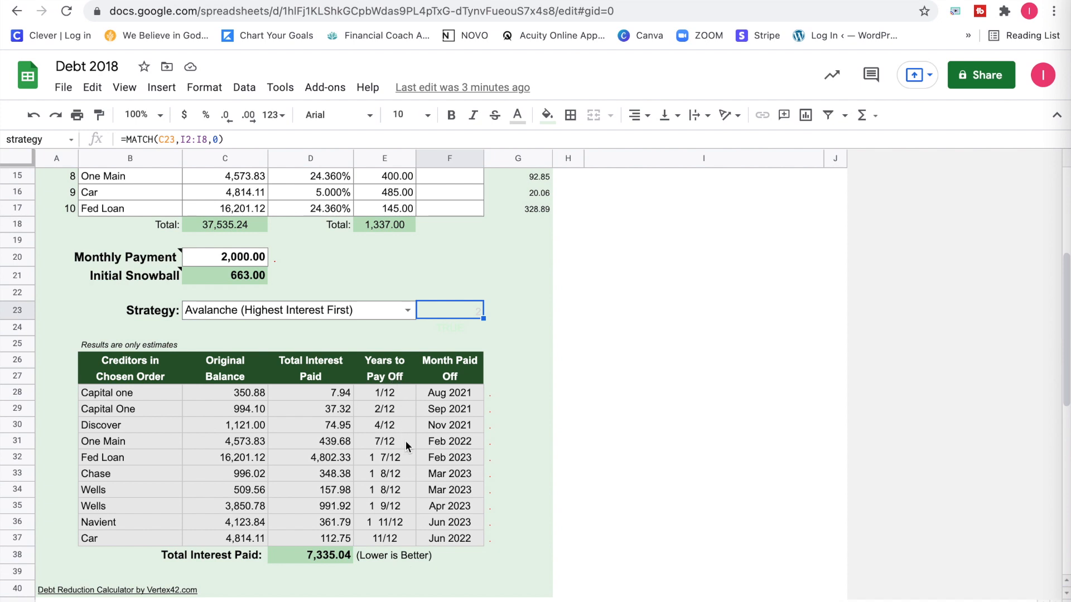
scroll(406, 443, up, 5)
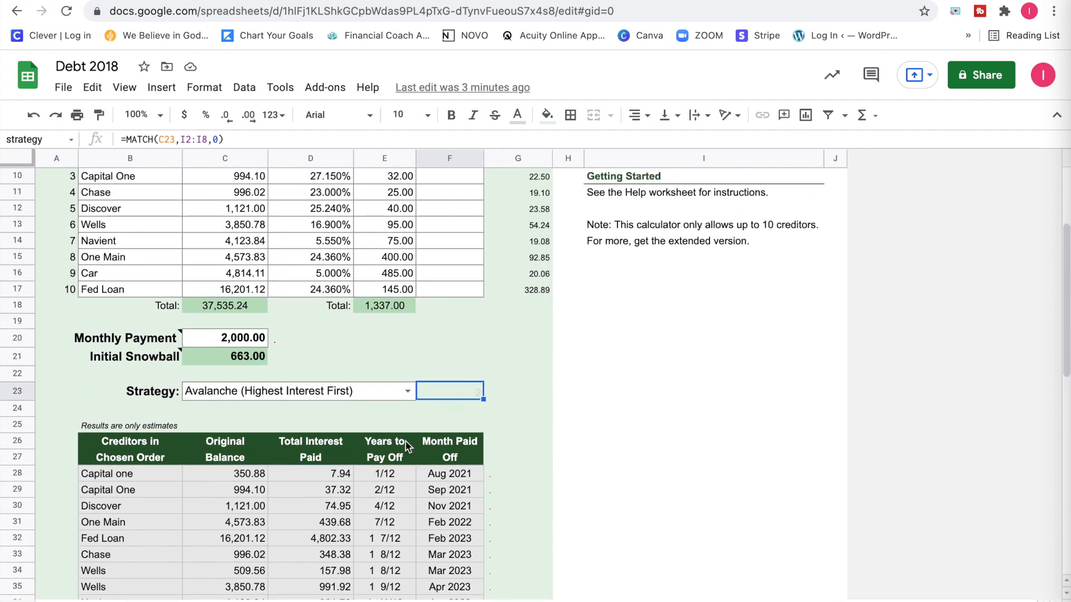
Select the Monthly Payment cell C20 and review the payment, initial snowball and payoff estimates alongside the creditor entries.
click(235, 392)
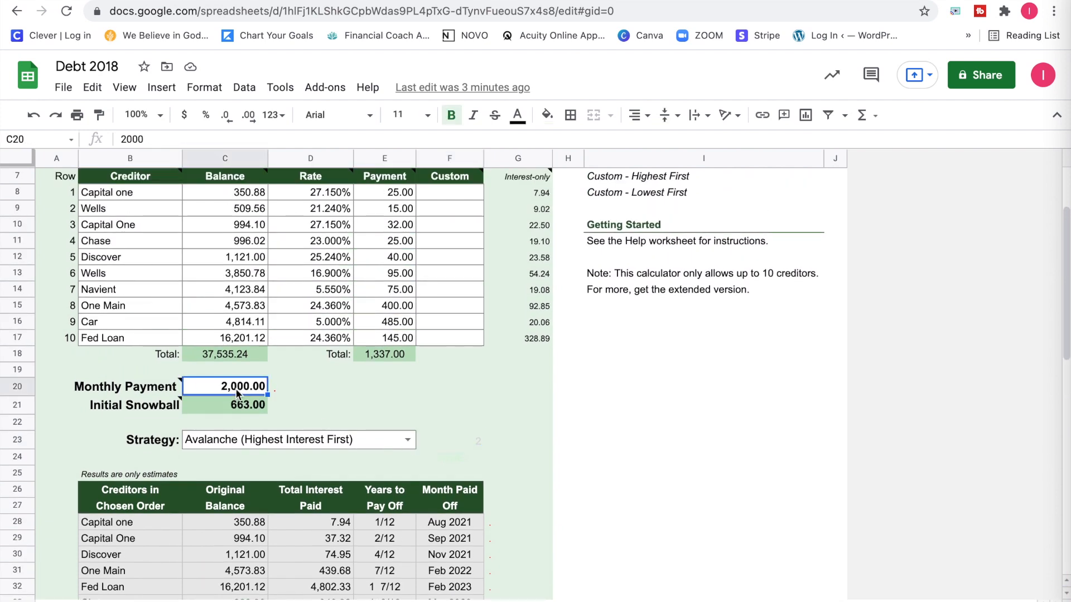
scroll(236, 391, down, 2)
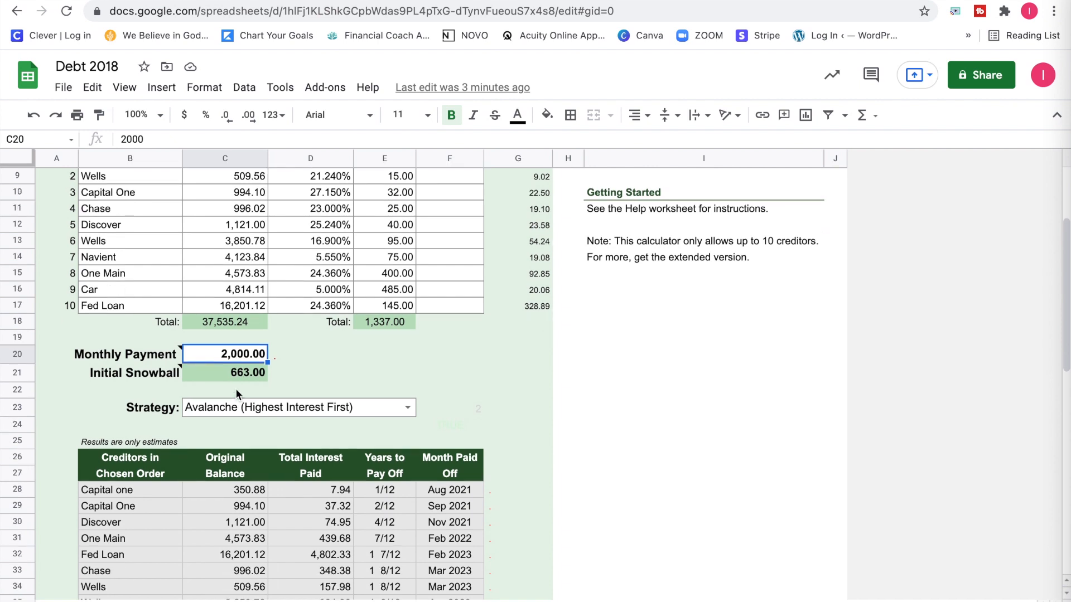
scroll(236, 393, down, 1)
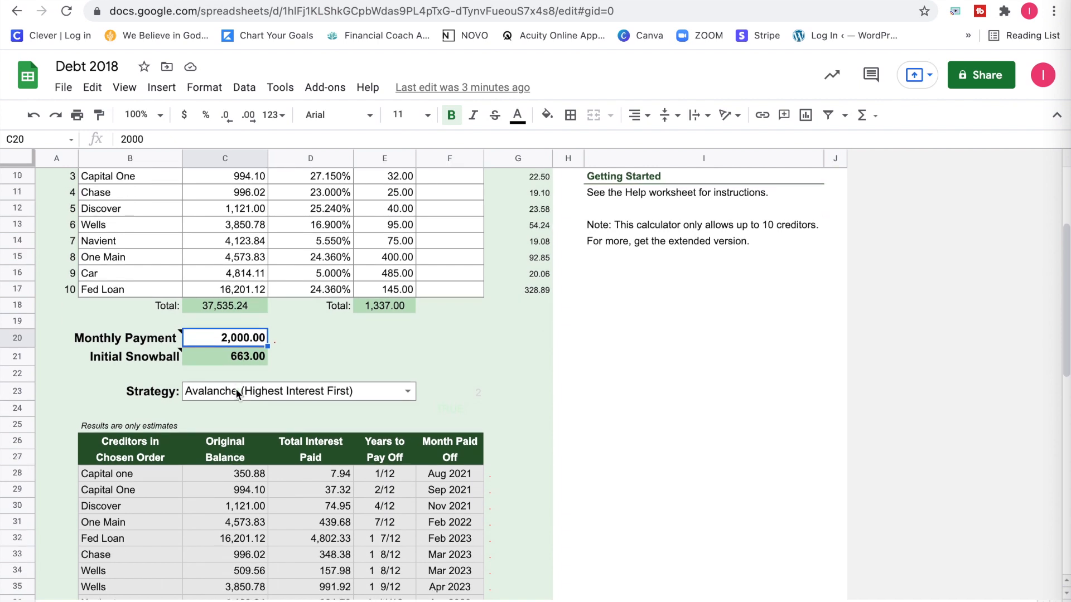
scroll(236, 392, down, 3)
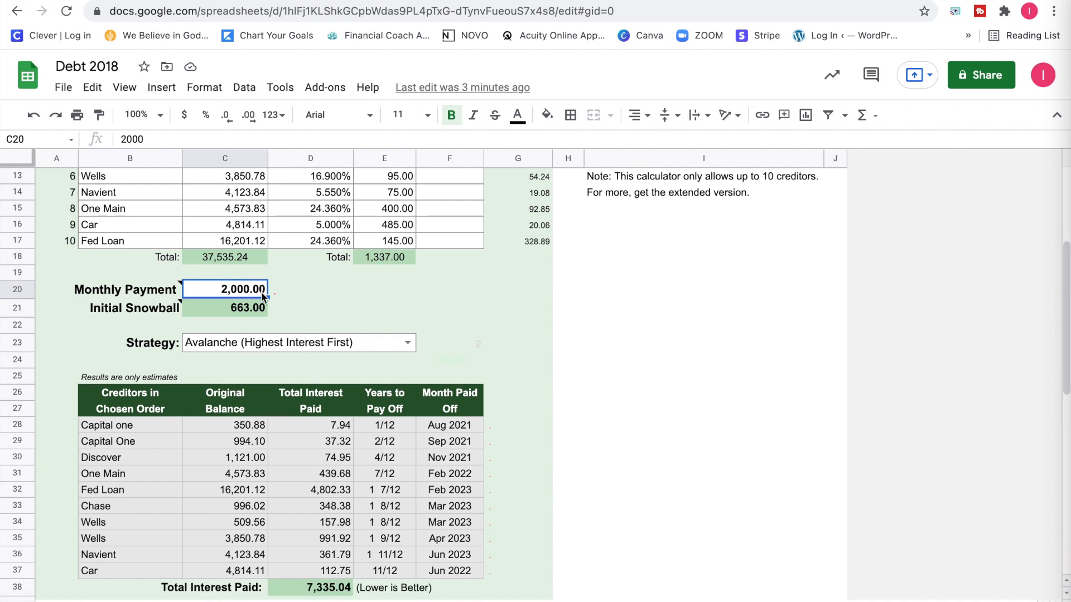
scroll(261, 292, down, 3)
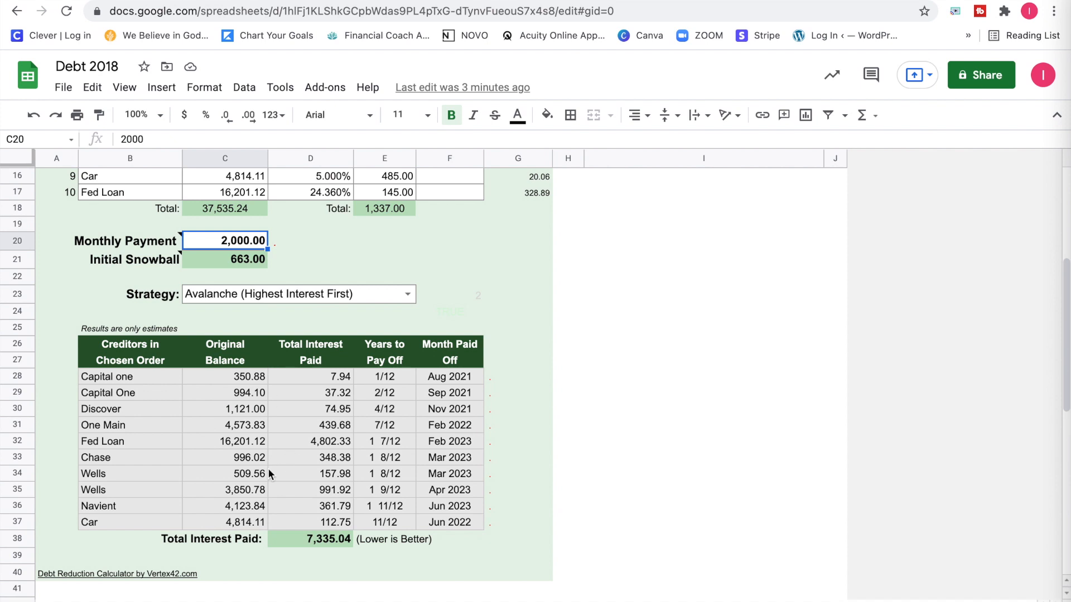
scroll(268, 471, up, 3)
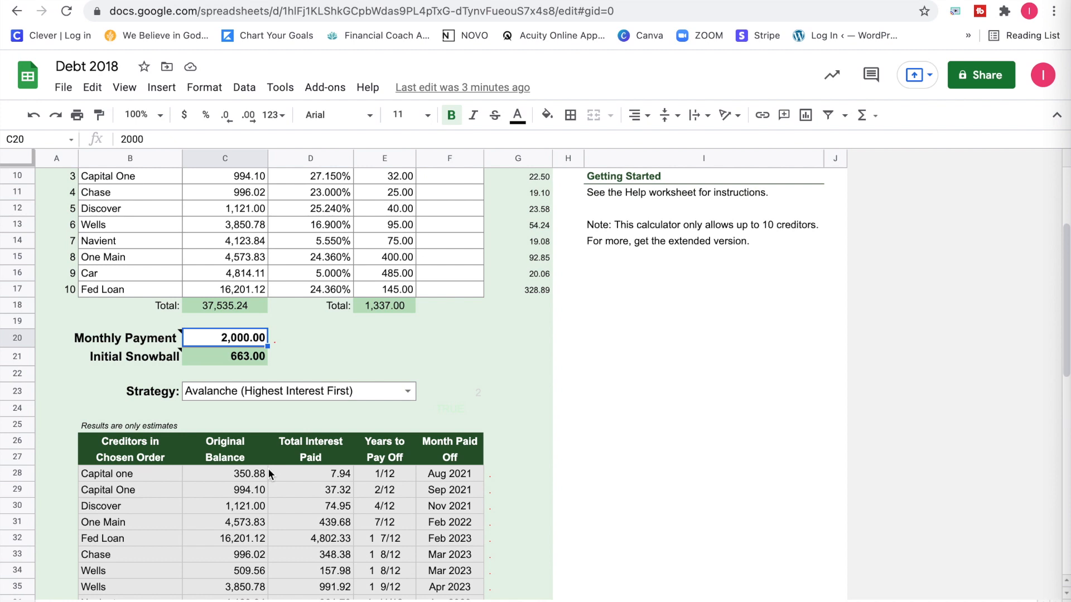
scroll(277, 510, up, 3)
scroll(521, 373, down, 3)
scroll(521, 370, up, 5)
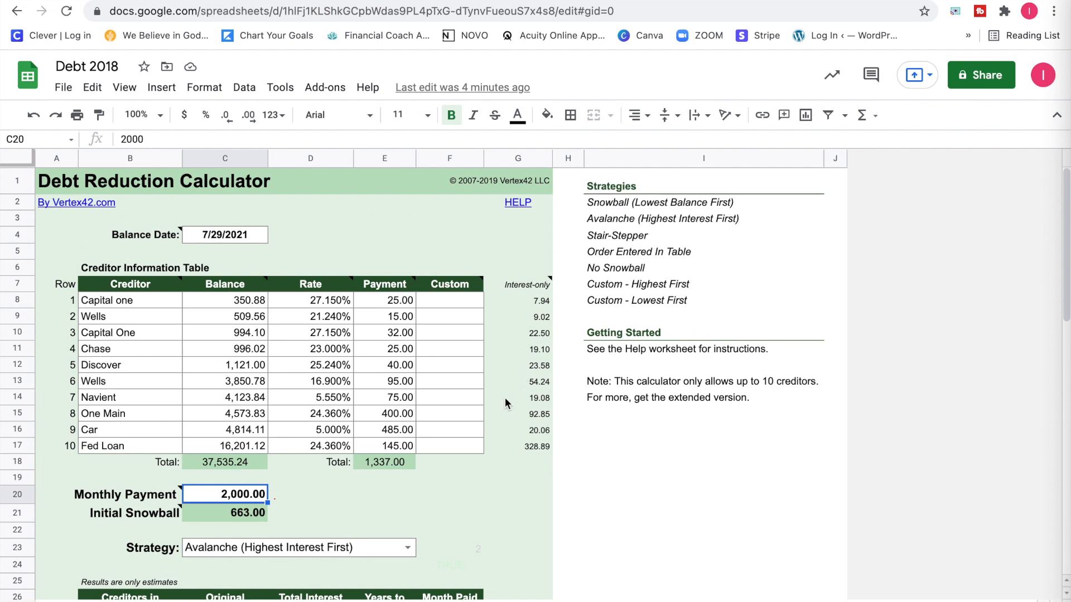
scroll(498, 406, down, 1)
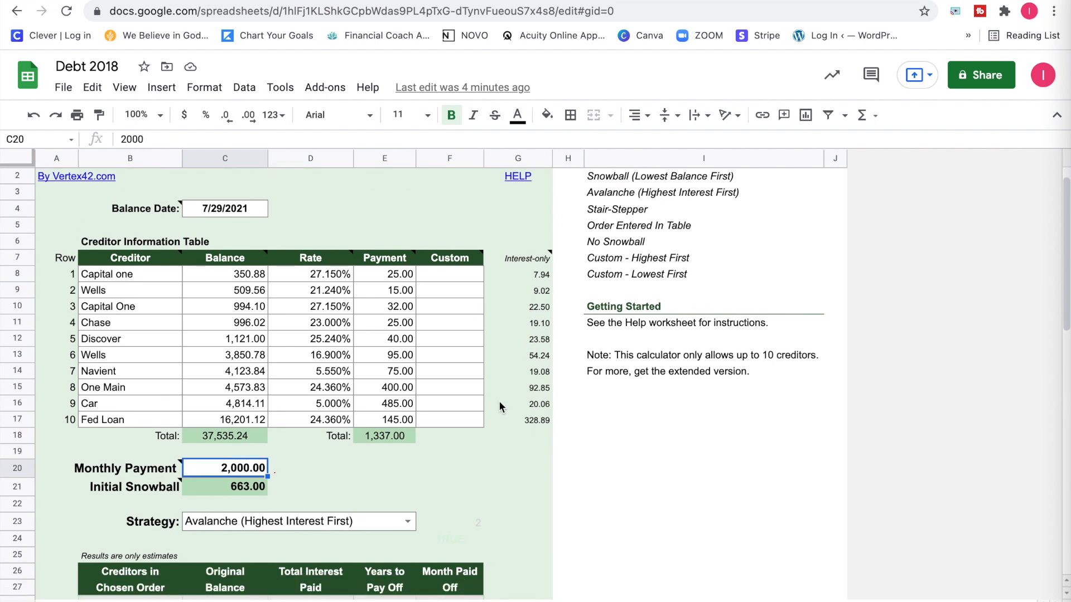